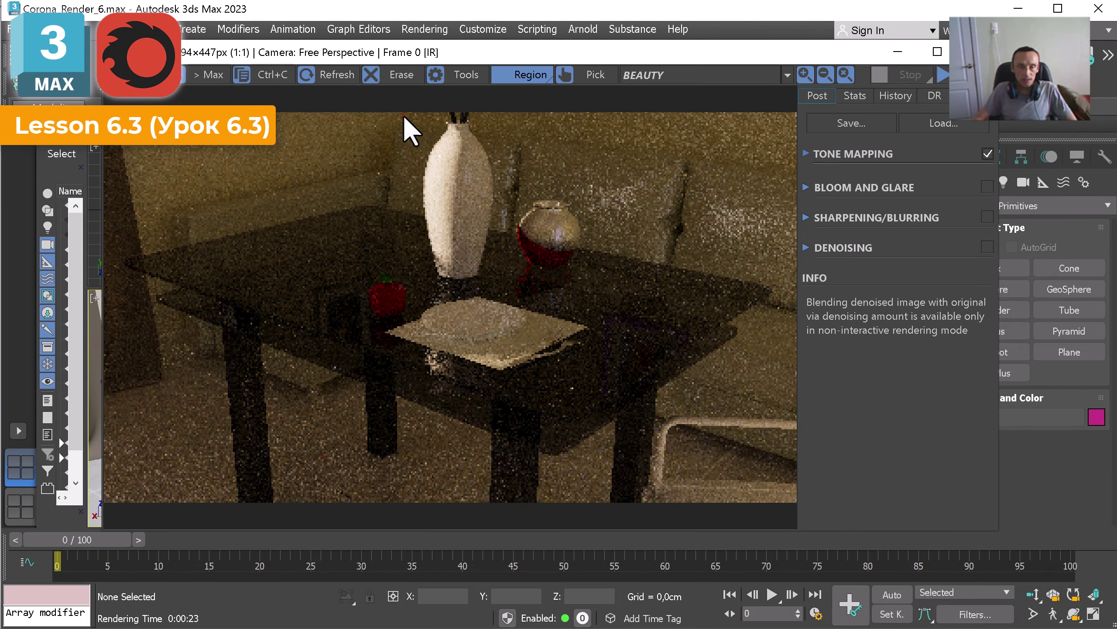
Draw render regions in the frame buffer around the tall vase, the small vase and the apple.
left_click_drag(404, 116, 498, 447)
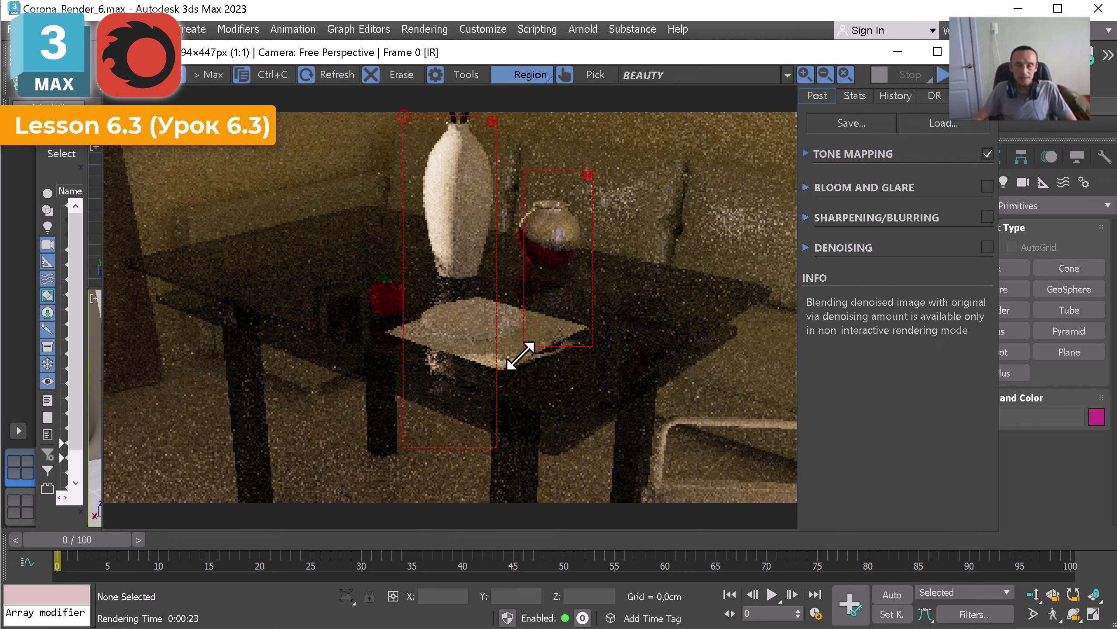
left_click_drag(520, 356, 505, 377)
left_click_drag(326, 265, 431, 355)
Render the marked regions and move the small vase's region down over the table's front edge.
left_click(943, 74)
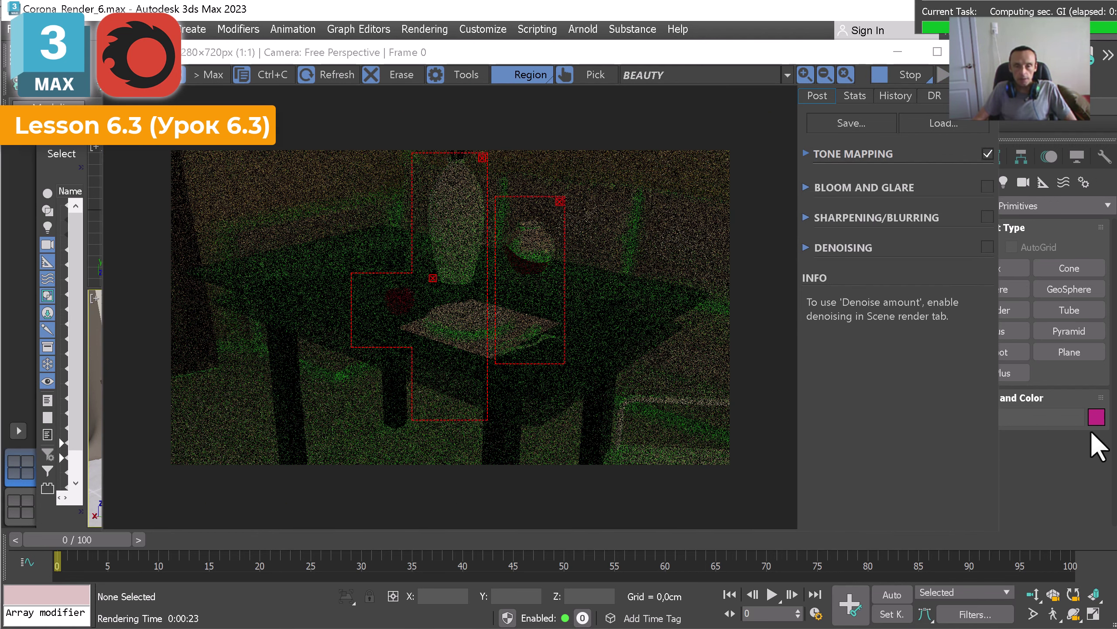
left_click_drag(573, 207, 574, 280)
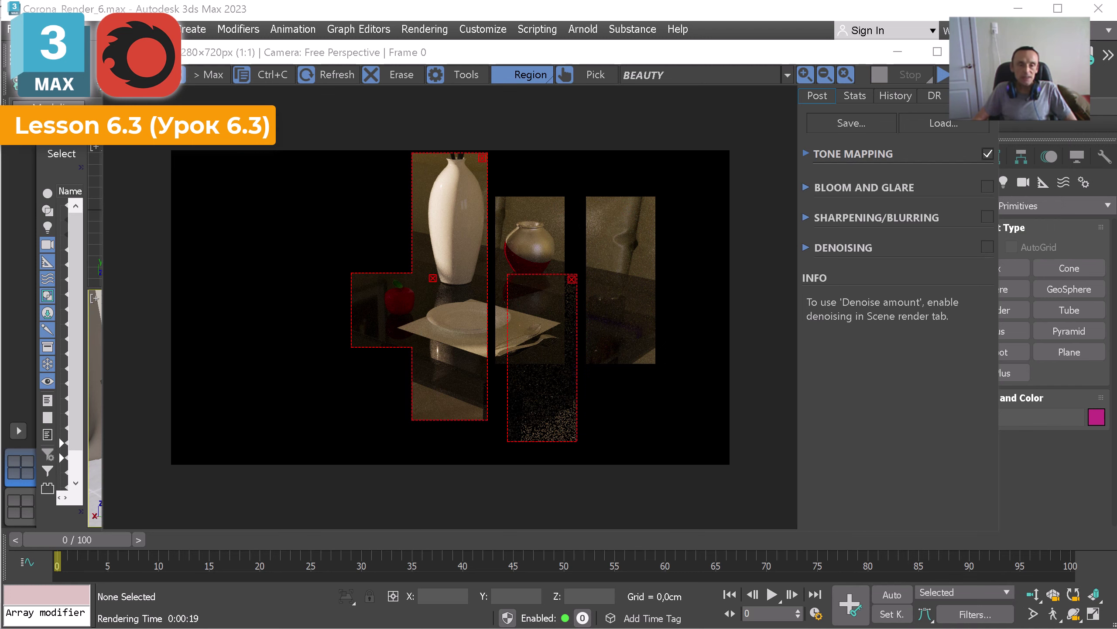
Switch to the Corona_Render_9_mat_2023 folder and look through its lesson scene files, from Corona_Render_3.max to Corona_Render_6.max.
key("alt+Tab")
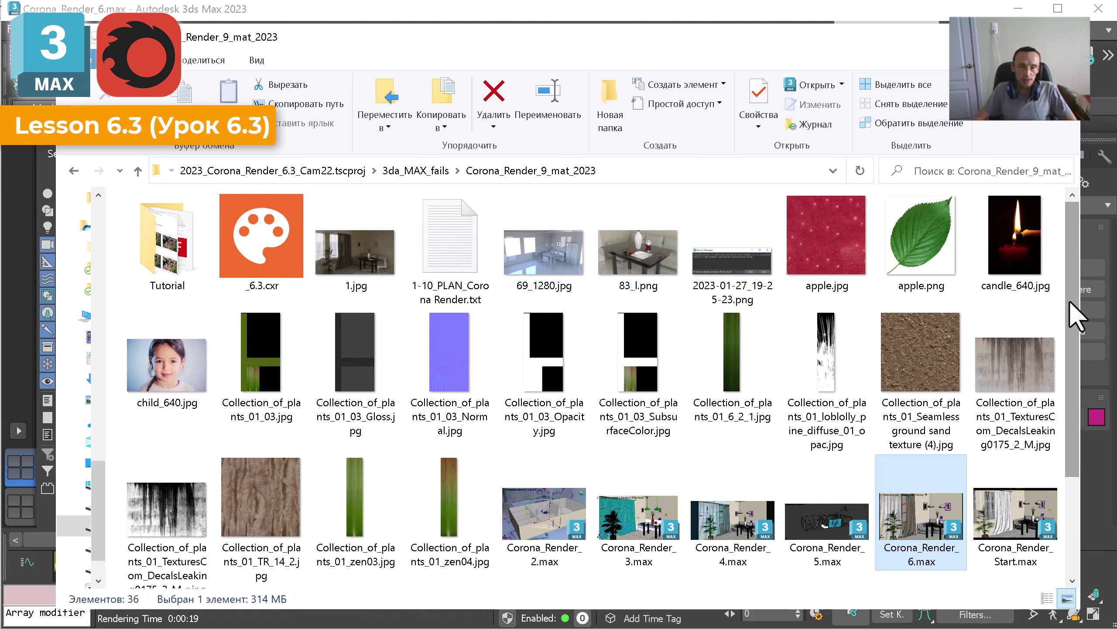
left_click_drag(1070, 301, 1074, 326)
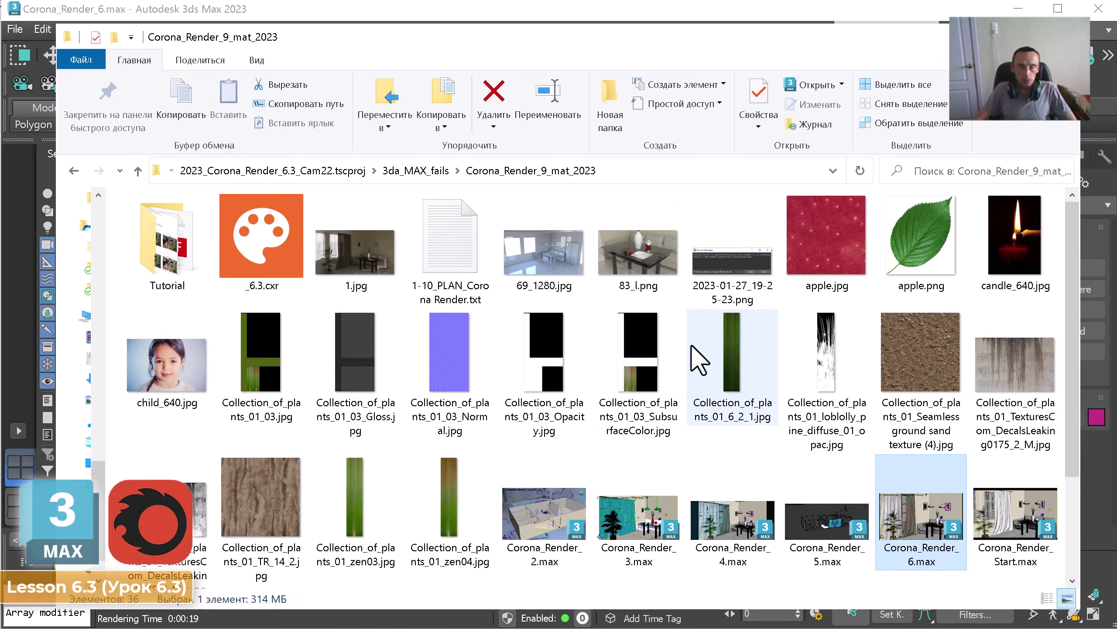
scroll(747, 370, "down", 1)
left_click(630, 496)
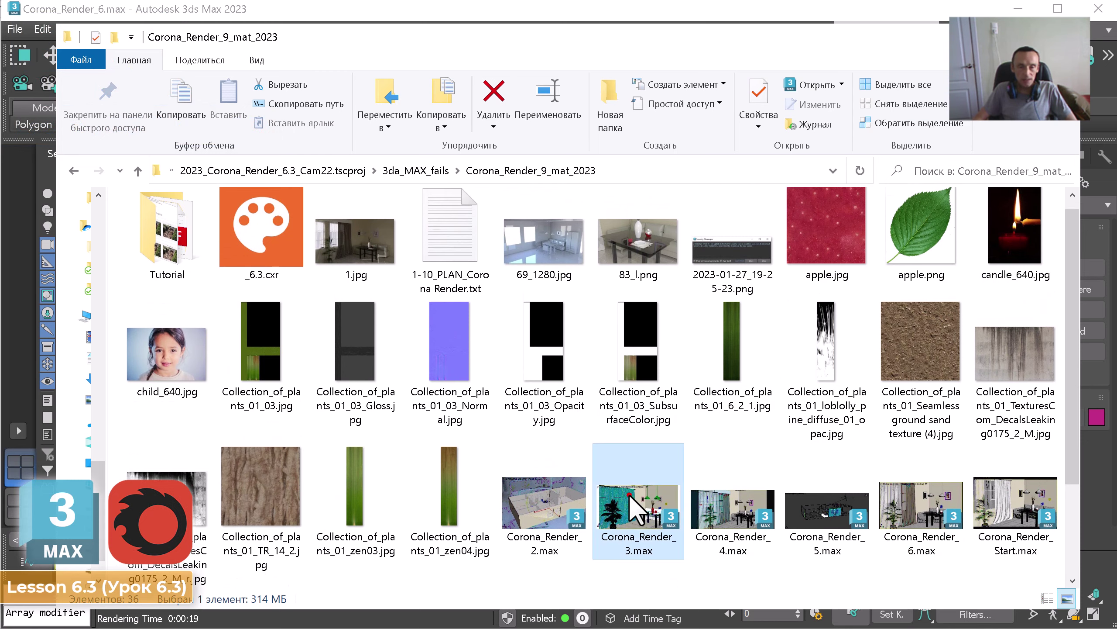
left_click(739, 513)
scroll(836, 502, "down", 2)
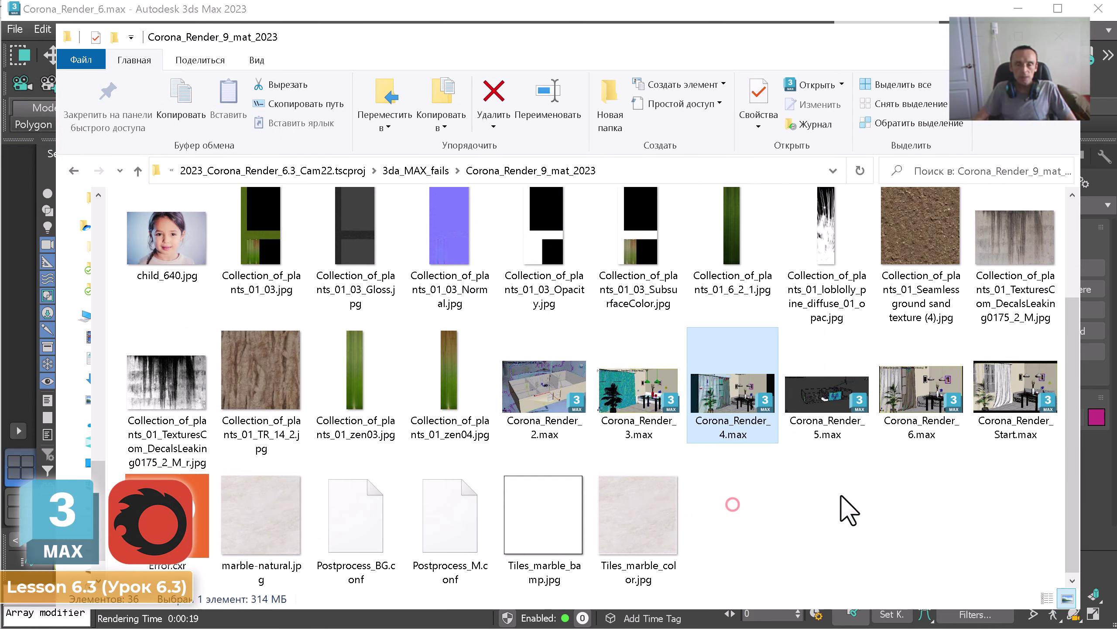
left_click(832, 400)
left_click(915, 401)
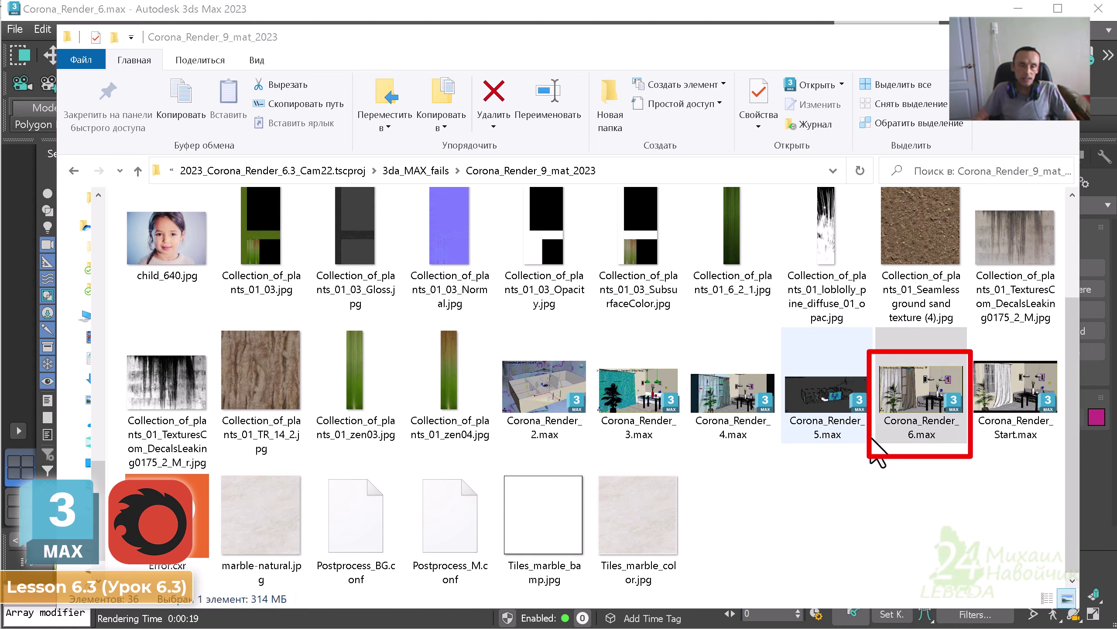
scroll(886, 462, "up", 1)
left_click(898, 444)
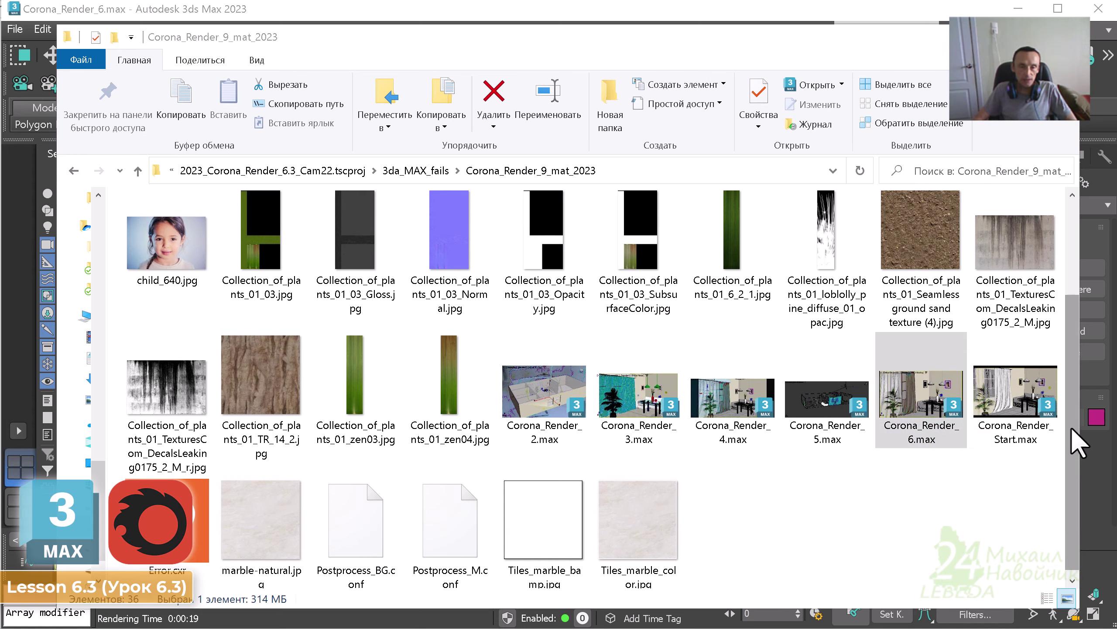
left_click_drag(1071, 426, 1072, 324)
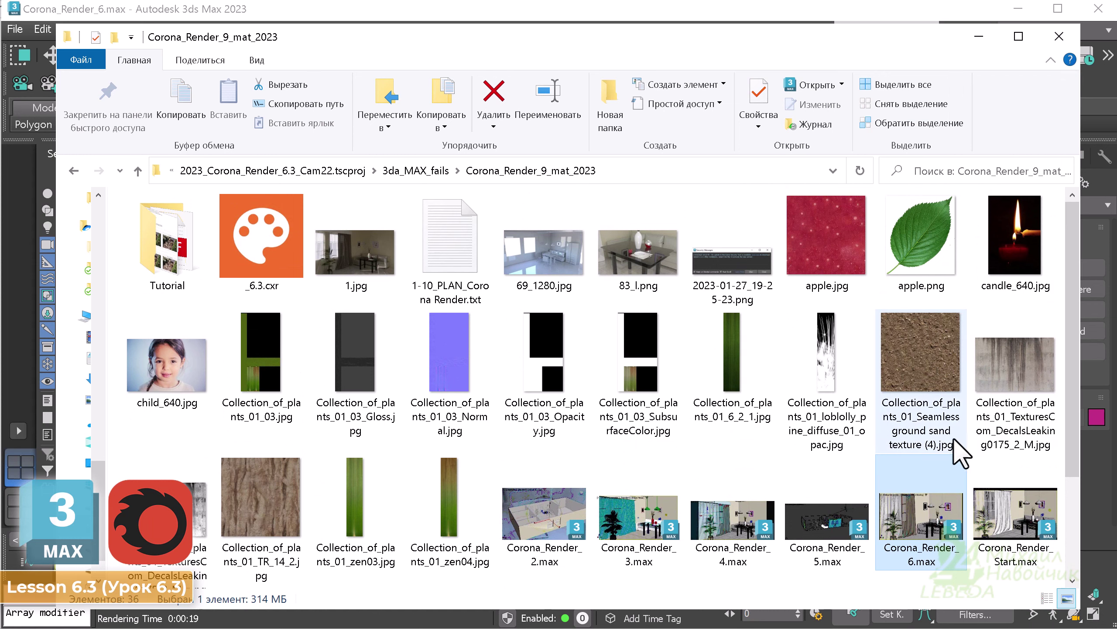
Switch to the IT-PLANET YouTube channel and open the Corona Renderer + 3ds Max interior playlist.
mouse_move(932, 329)
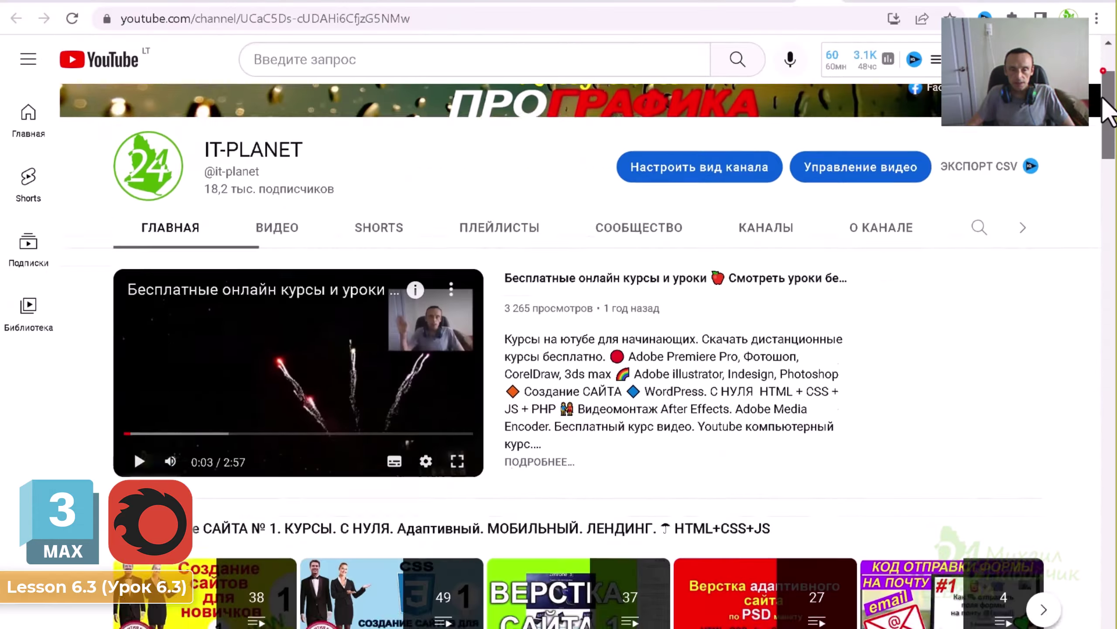
left_click_drag(1109, 112, 1091, 366)
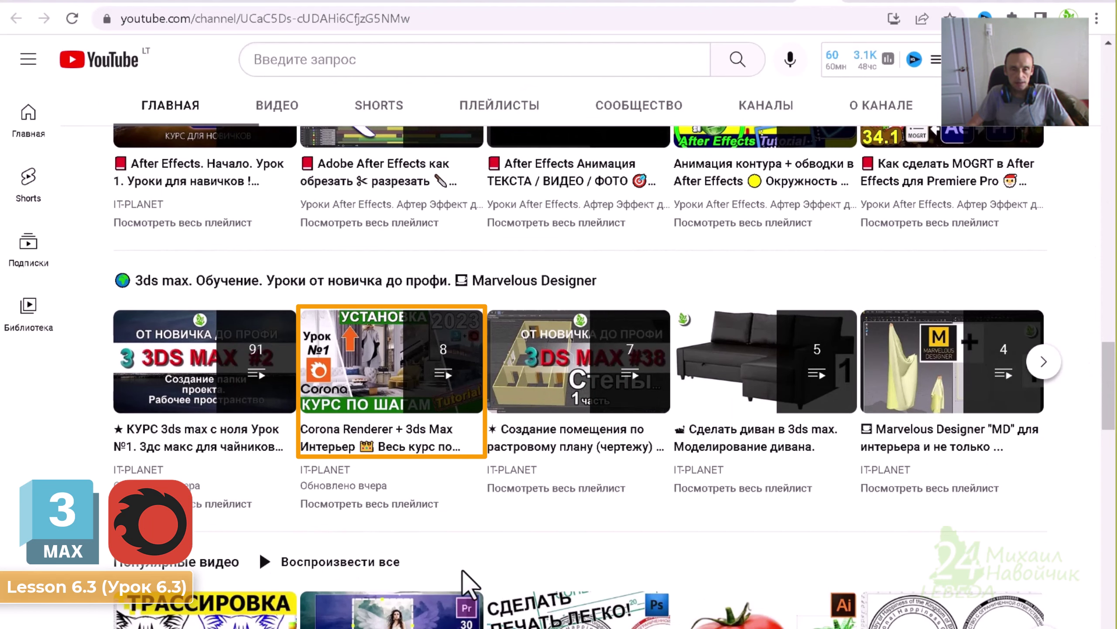
left_click(390, 442)
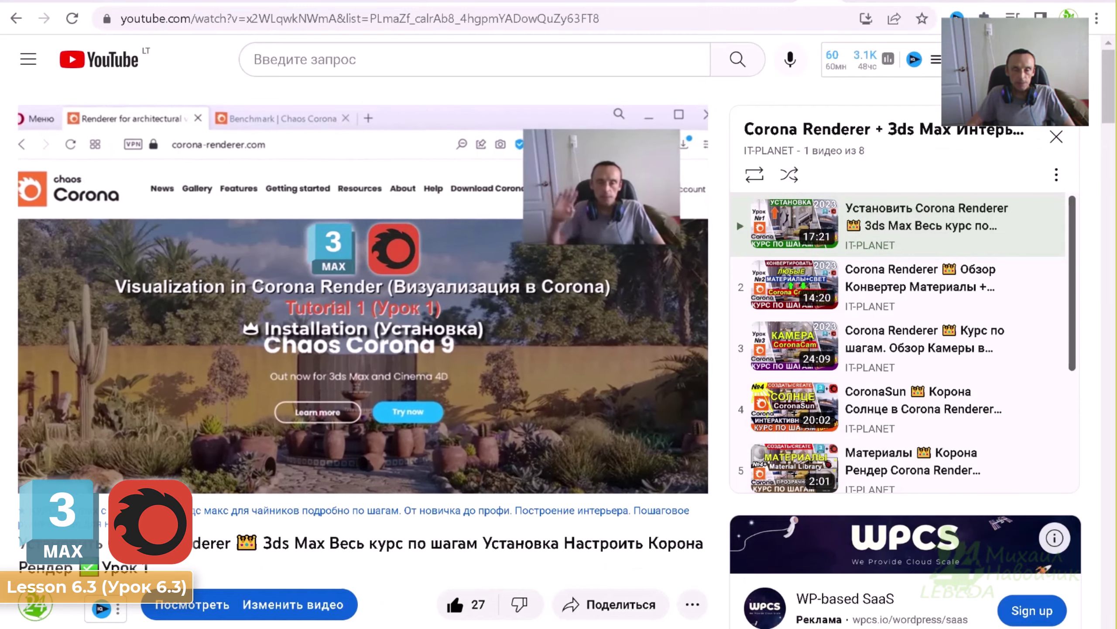
left_click(899, 129)
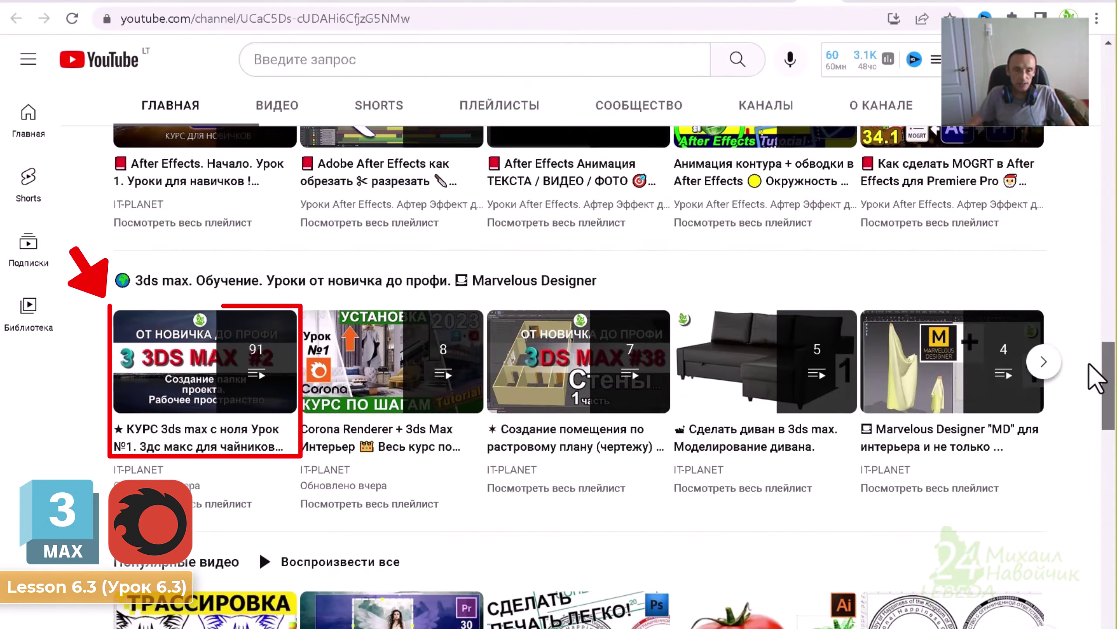
left_click(389, 439)
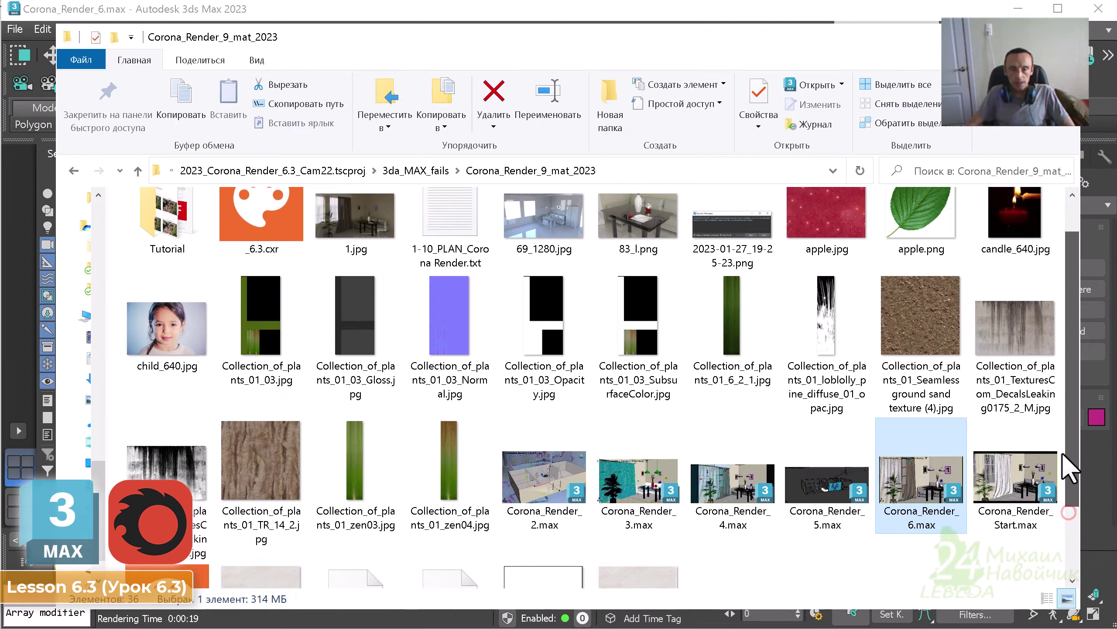
Return to the Corona_Render_9_mat_2023 folder and open the lesson plan 1-10_PLAN_Corona Render.txt.
scroll(1060, 507, "down", 3)
scroll(1056, 524, "up", 4)
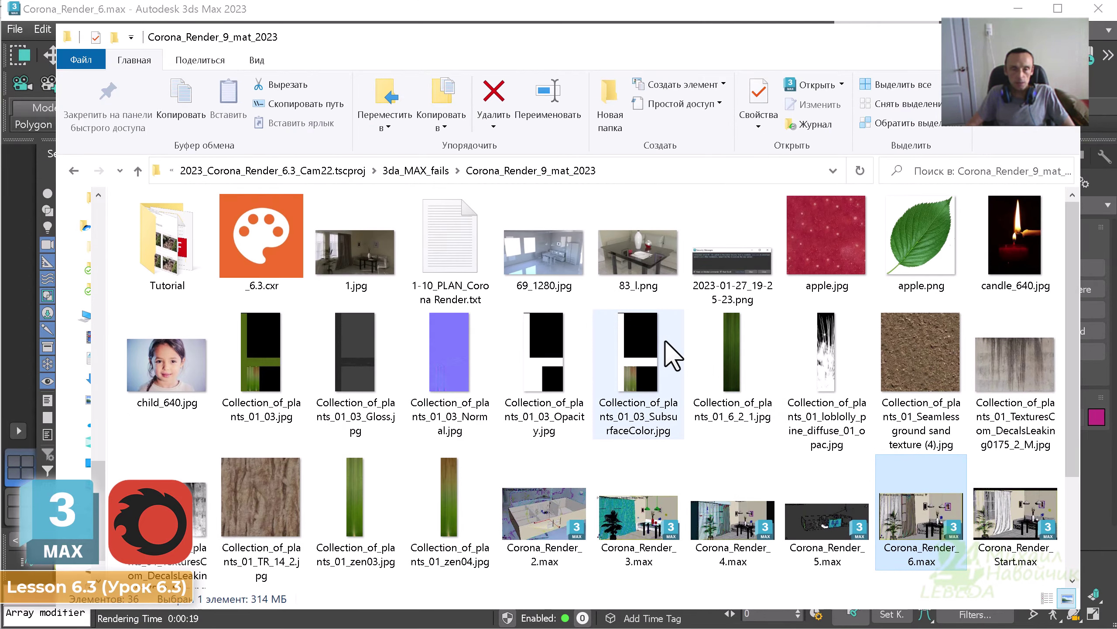
left_click(465, 273)
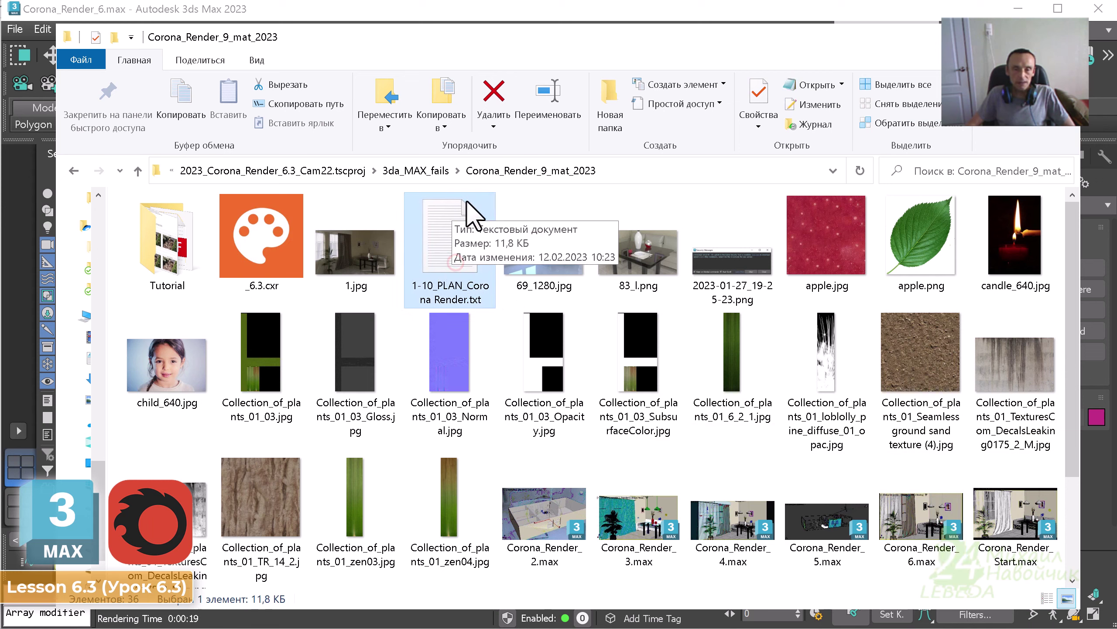
left_click(460, 263)
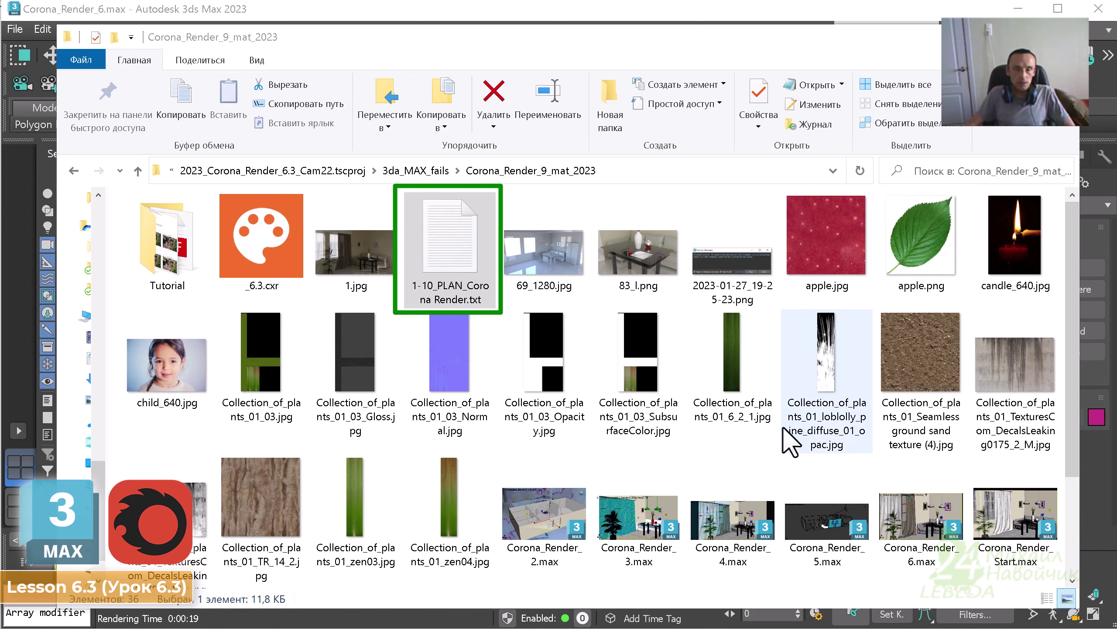
left_click(444, 239)
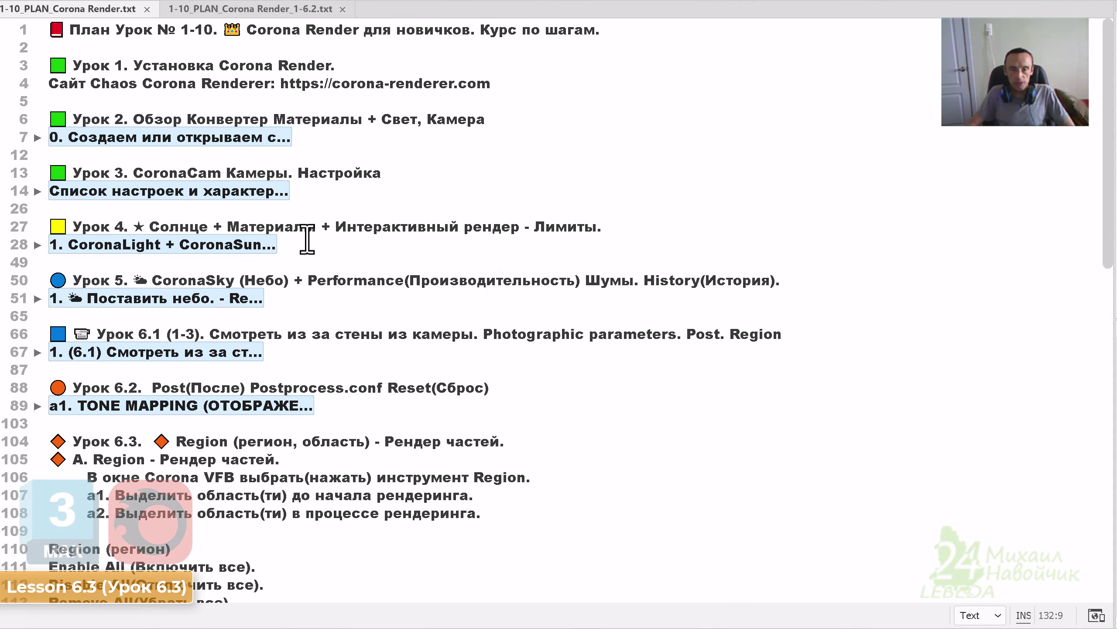
Read the plan's lesson 6.3 section on rendering parts of the image with Region.
scroll(307, 240, "down", 3)
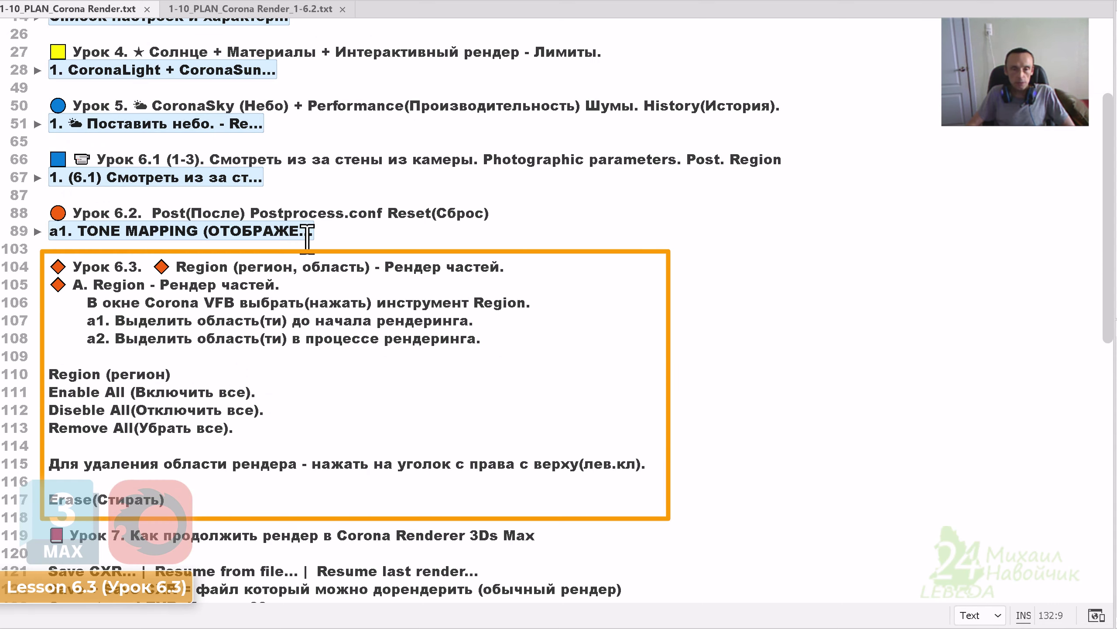
left_click_drag(49, 264, 555, 522)
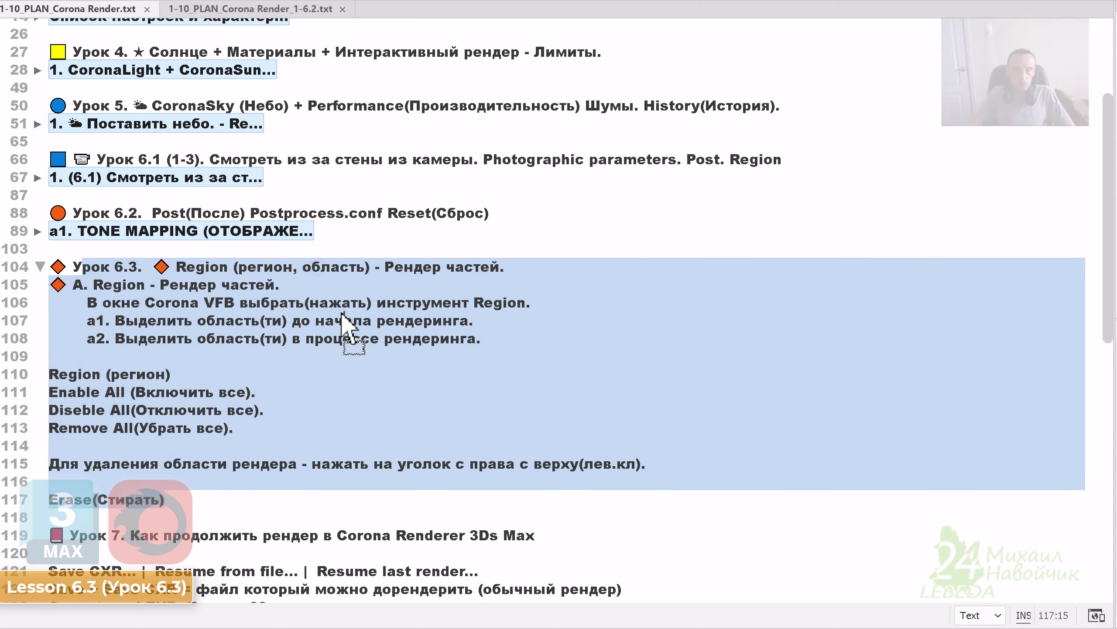
left_click(345, 297)
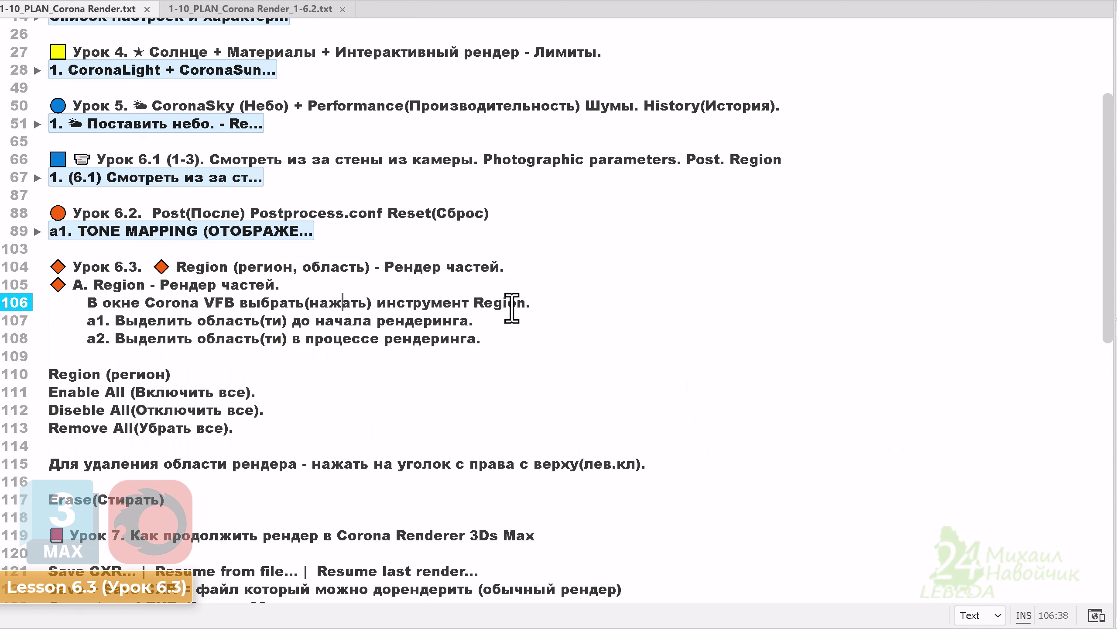
scroll(511, 308, "down", 1, "ctrl")
scroll(511, 308, "down", 3)
scroll(511, 309, "up", 1, "ctrl")
left_click(305, 268)
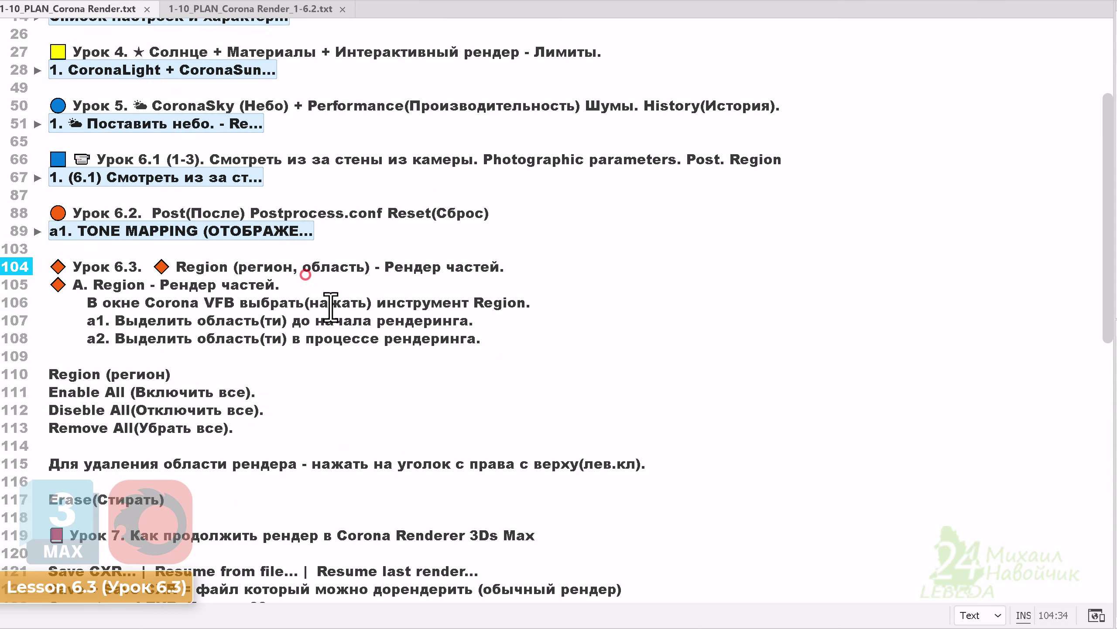
Review the plan's lesson 7 section on resuming a Corona render, returning to the lesson 6.3 section.
scroll(339, 307, "down", 2)
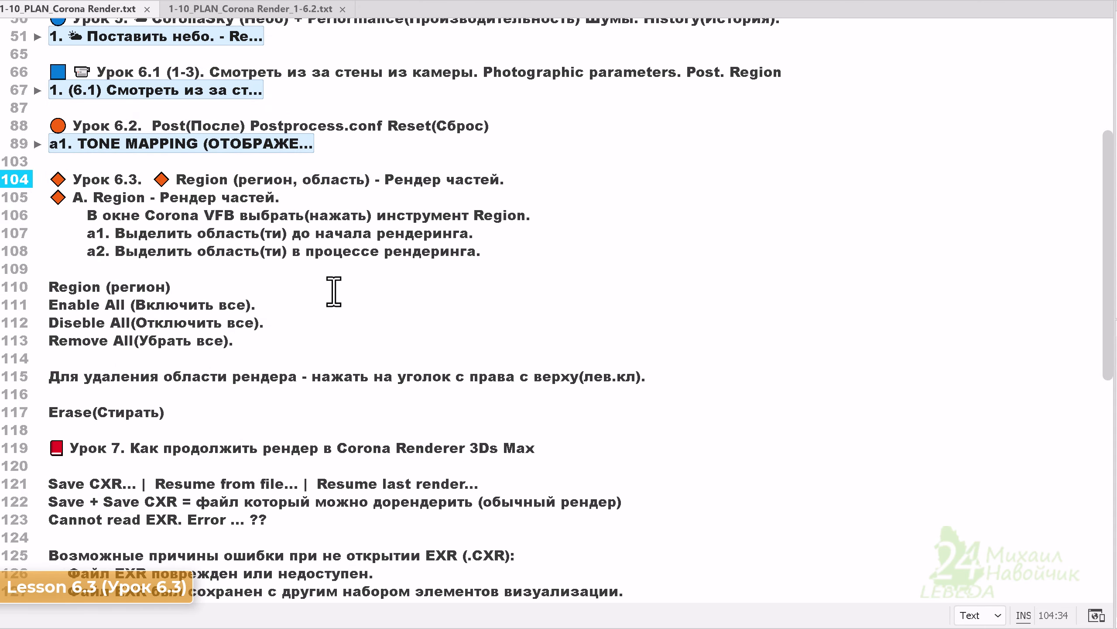
scroll(334, 289, "down", 2)
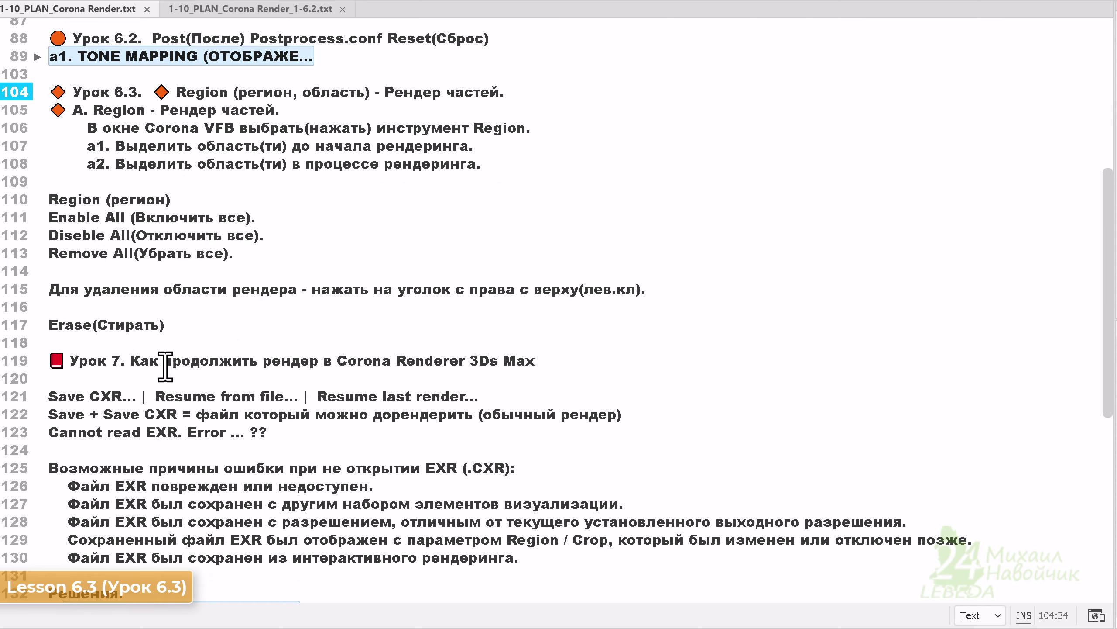
left_click_drag(143, 362, 328, 362)
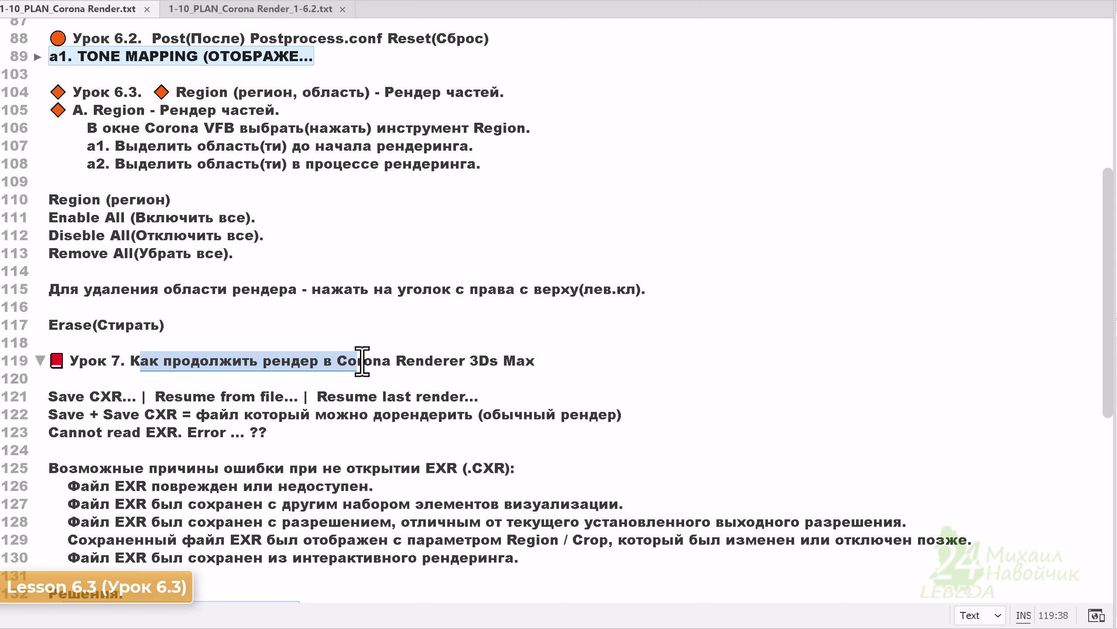
left_click(770, 468)
scroll(864, 501, "up", 2)
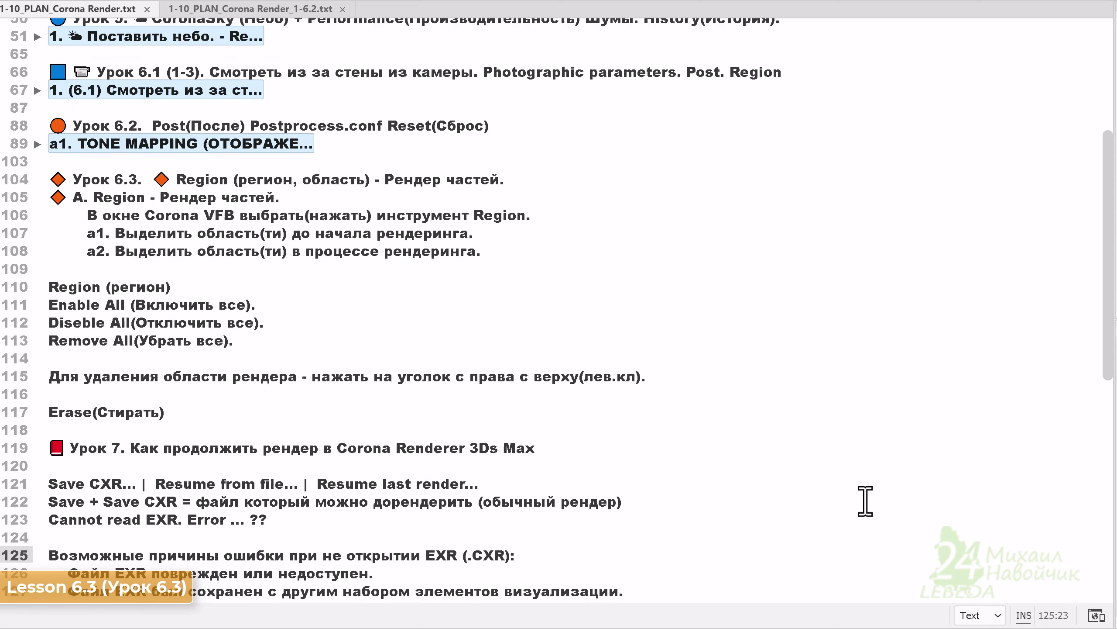
scroll(733, 452, "up", 2)
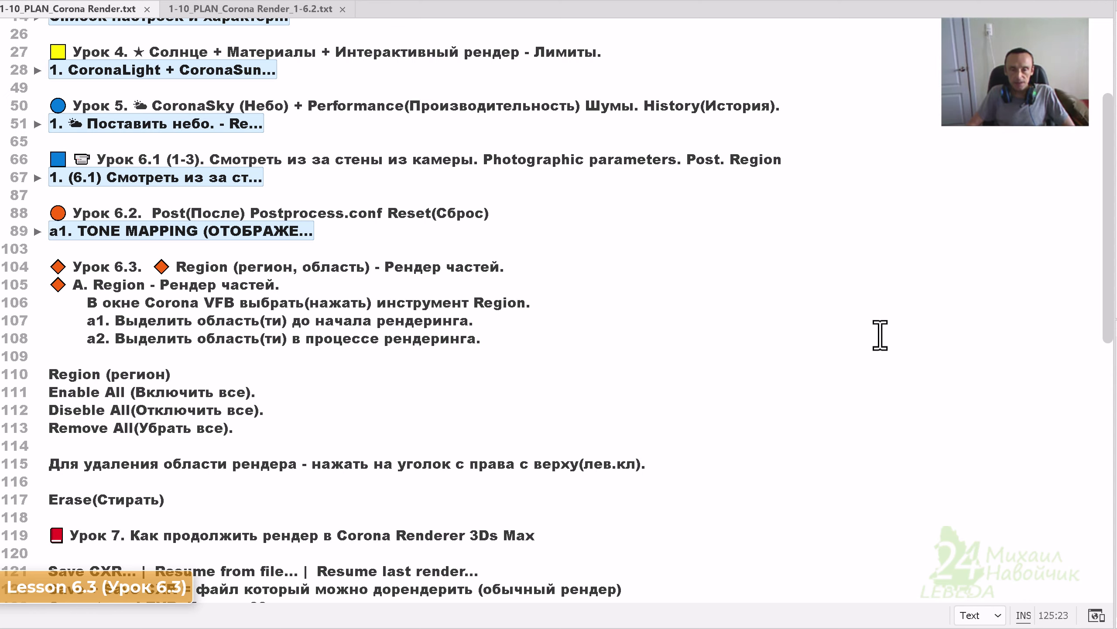
Open the scene file Corona_Render_6.max from the project folder in 3ds Max.
key("alt+Tab")
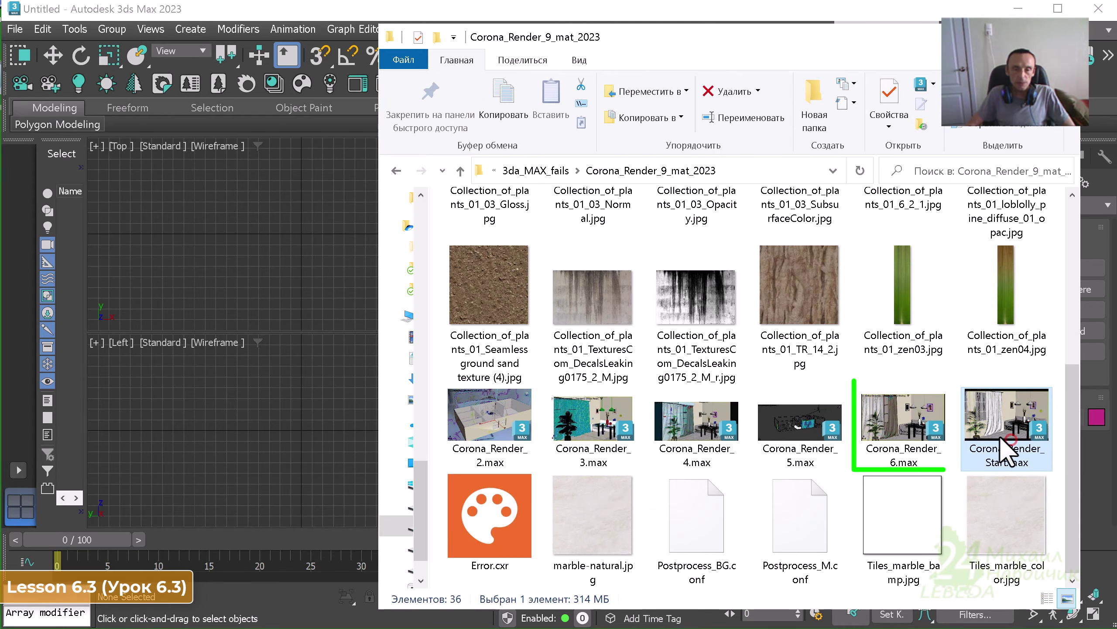
left_click_drag(915, 434, 309, 402)
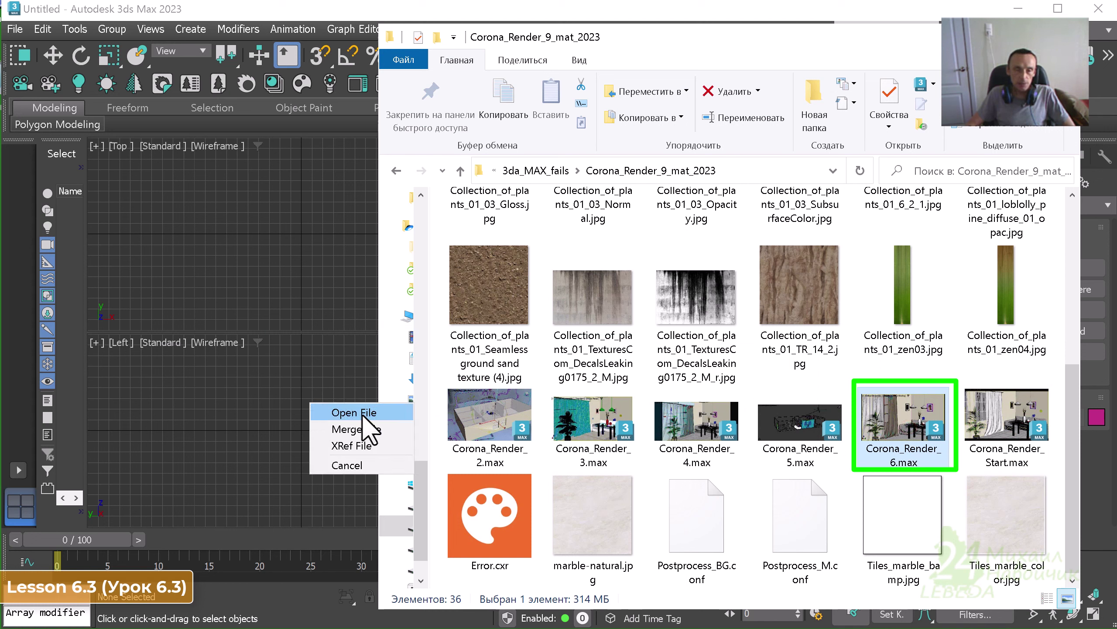
left_click(361, 414)
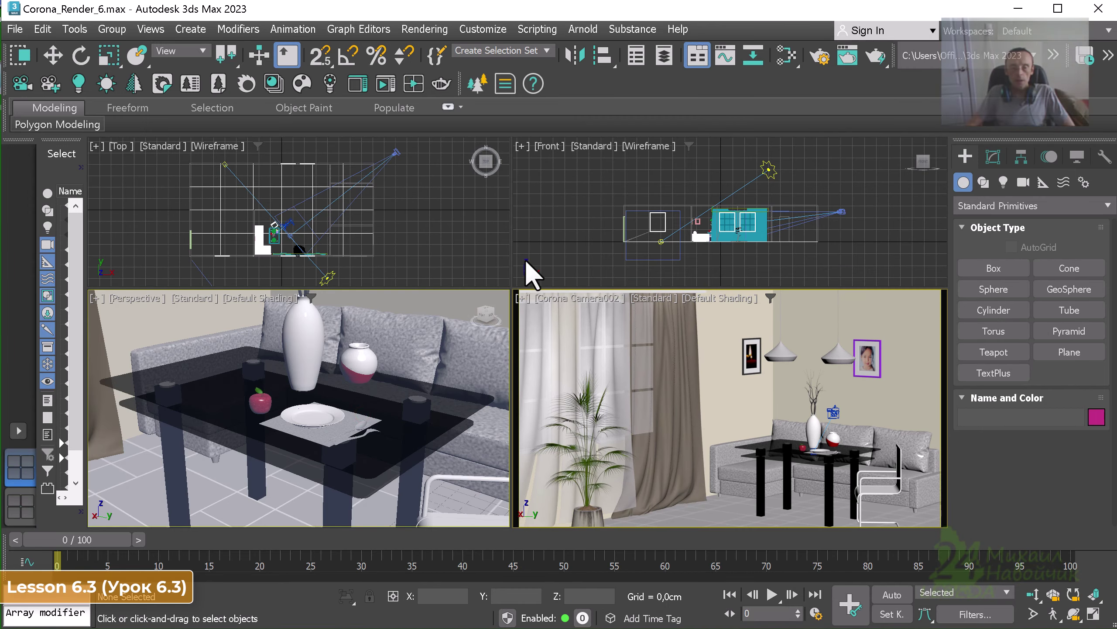
Activate the Top and Front viewports of the opened scene in turn.
left_click(451, 250)
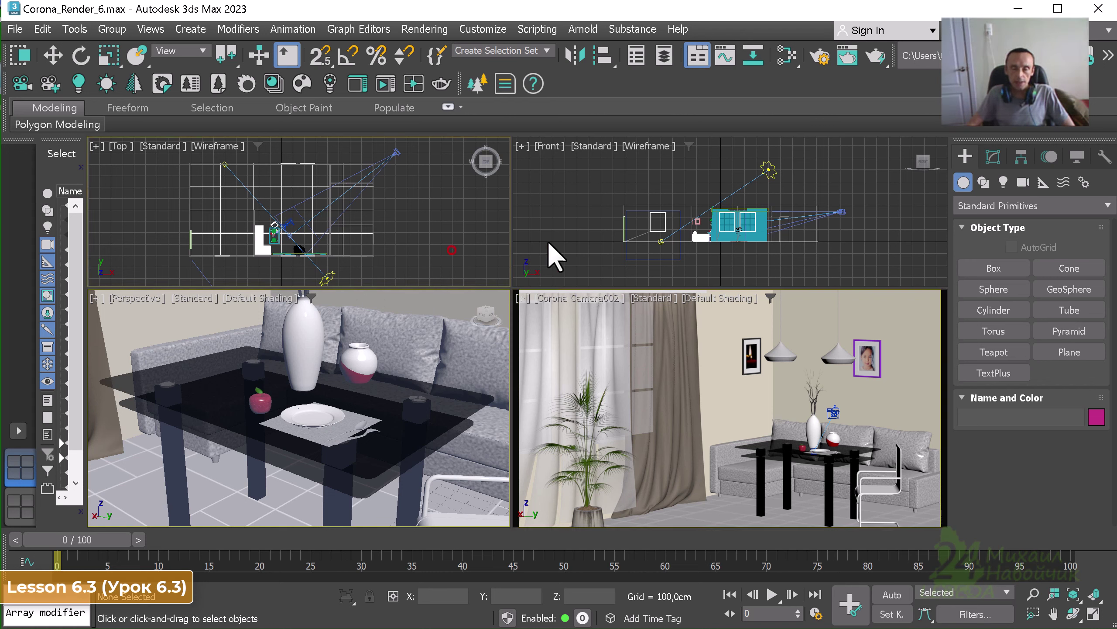
left_click(437, 247)
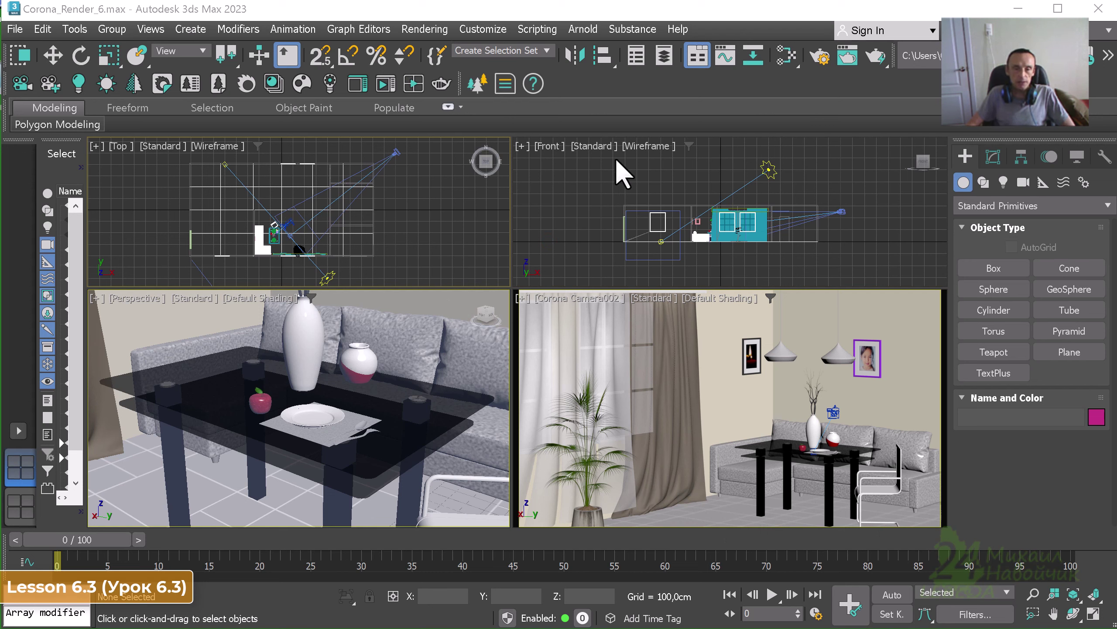
left_click(556, 147)
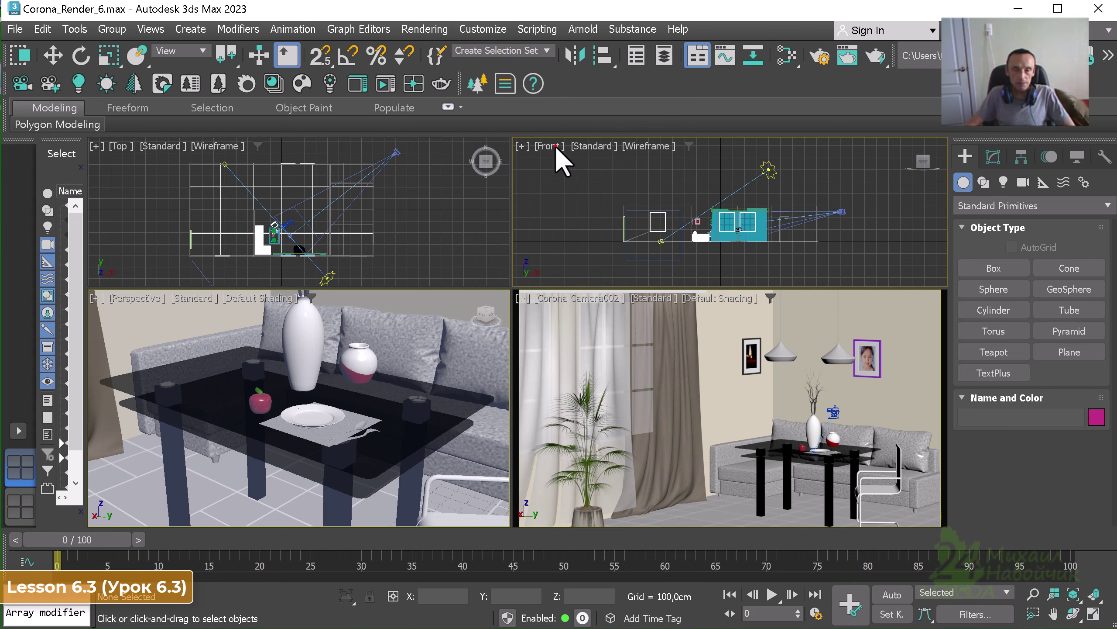
mouse_move(718, 170)
left_click(789, 182)
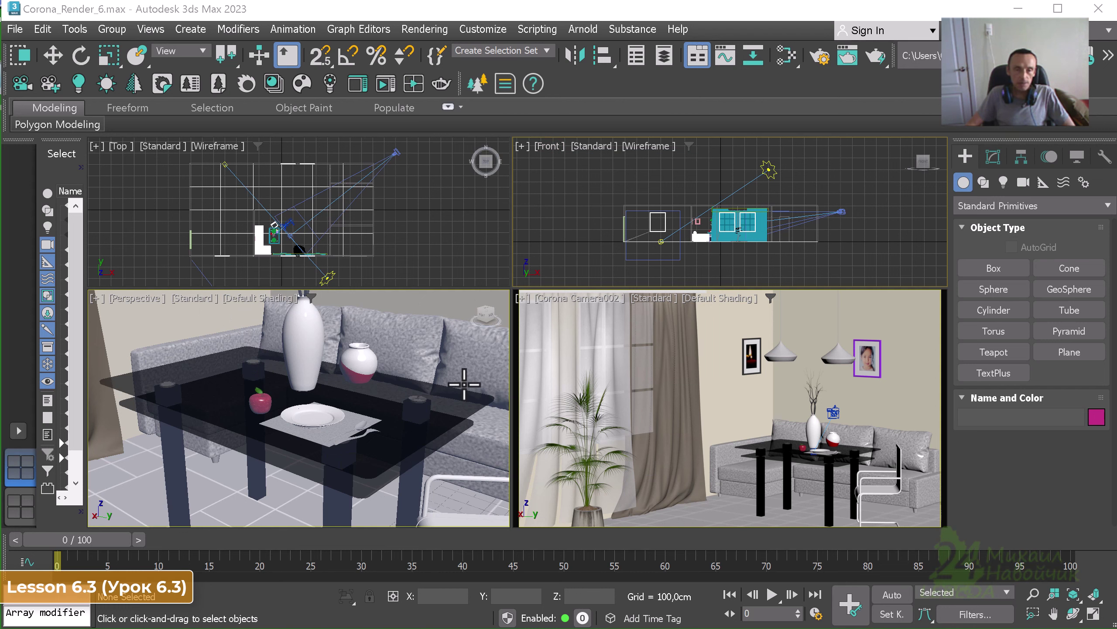
left_click(133, 297)
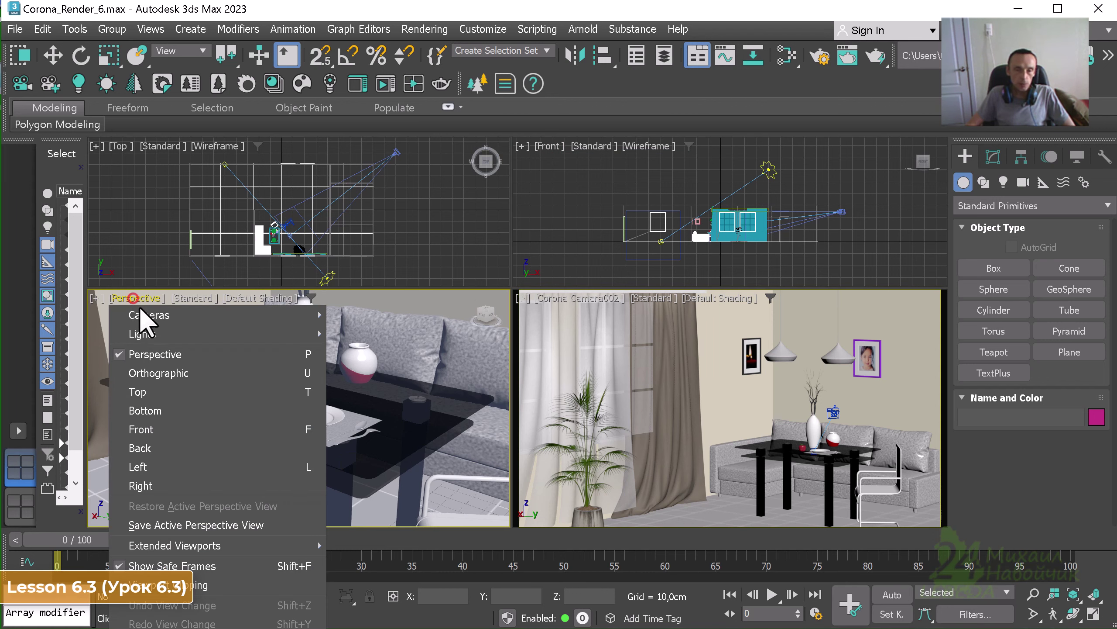
mouse_move(154, 317)
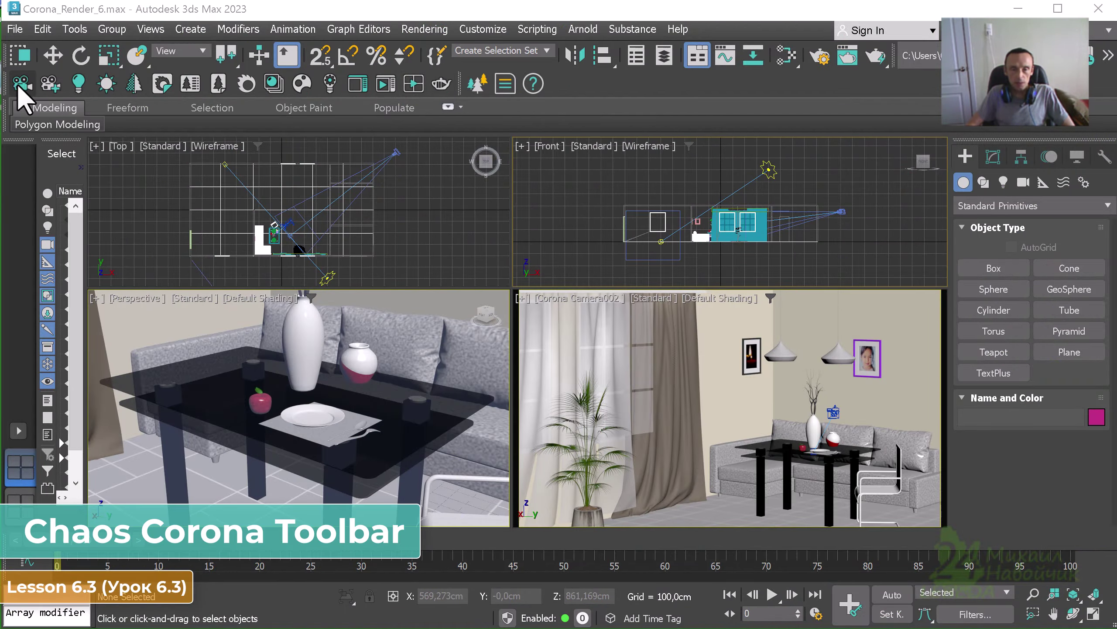
Undock the Chaos Corona Toolbar so it floats over the viewports, and hide it.
left_click_drag(17, 89, 176, 157)
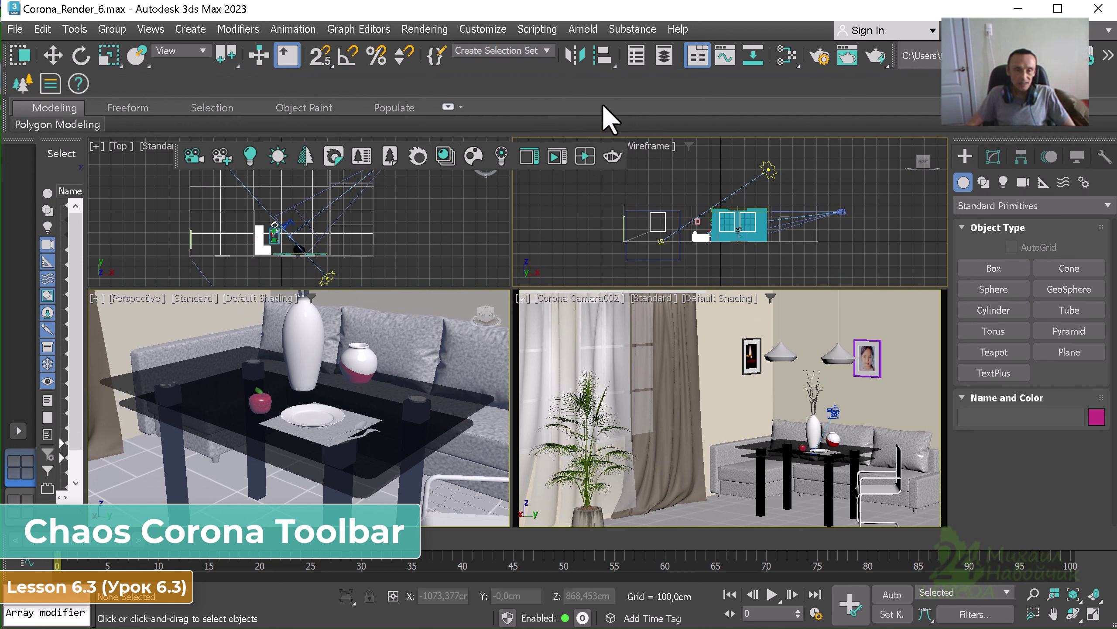
right_click(586, 85)
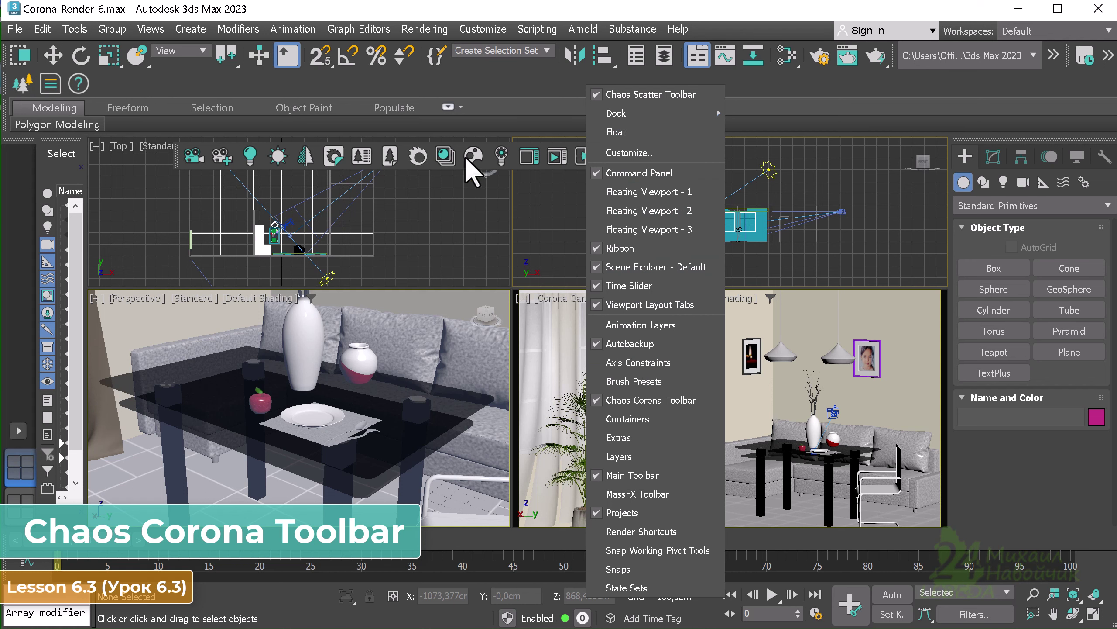
left_click(606, 400)
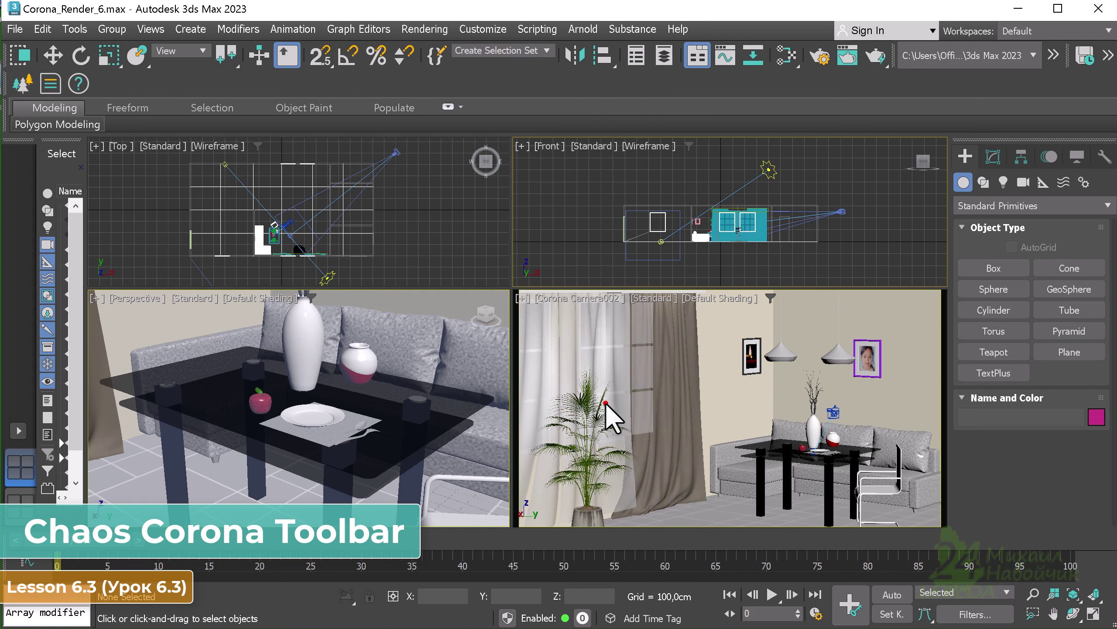
Show the Chaos Corona Toolbar again and dock it in its row beneath the main toolbar.
right_click(589, 87)
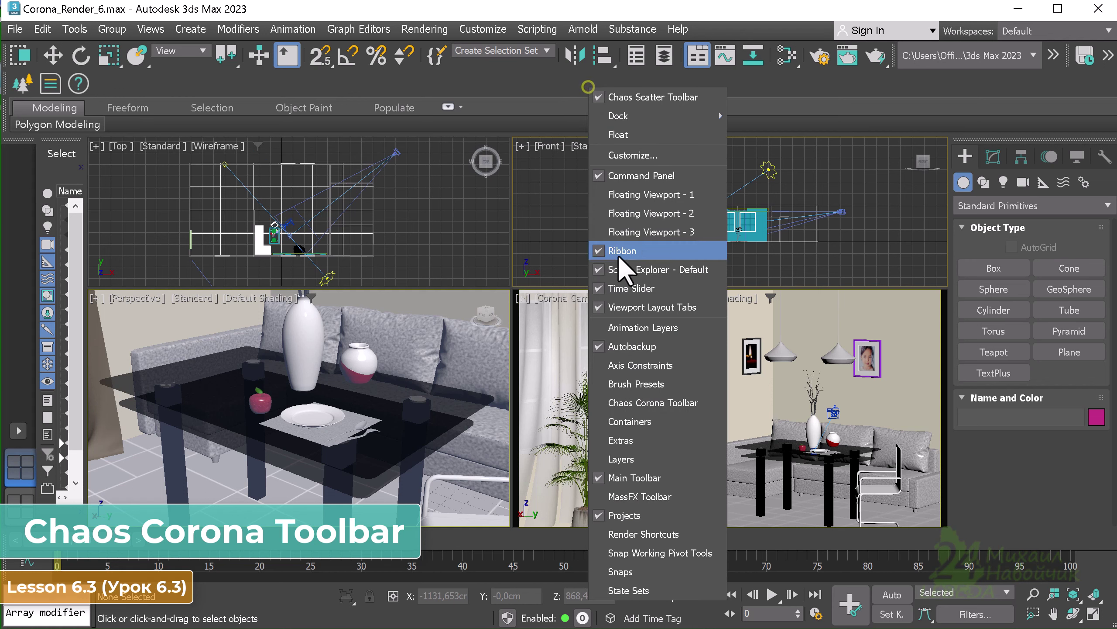
left_click(651, 404)
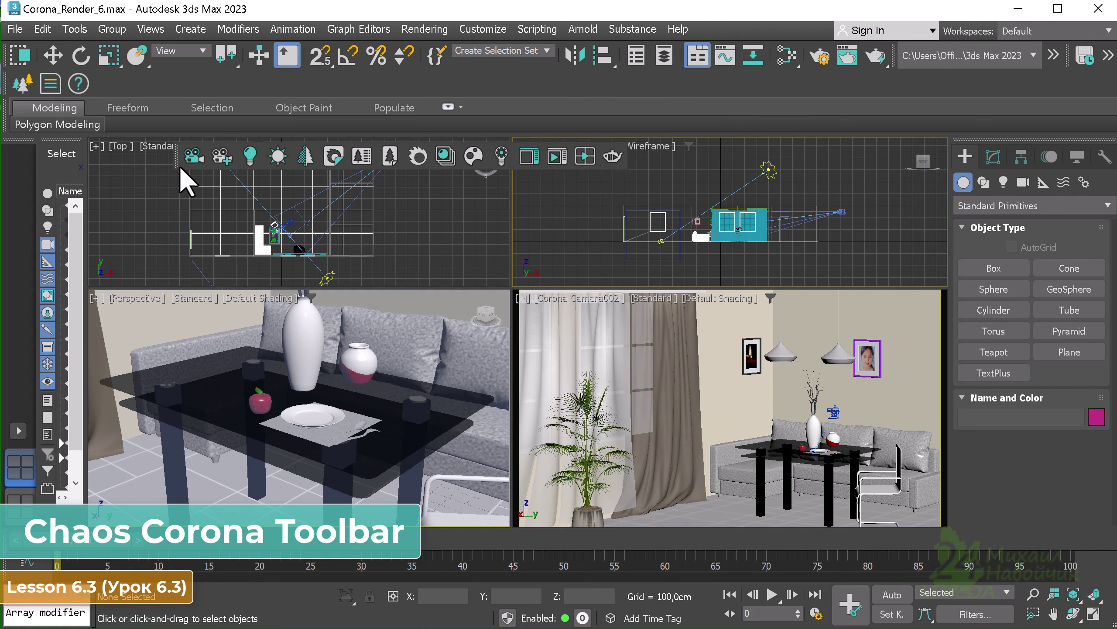
left_click_drag(178, 165, 19, 88)
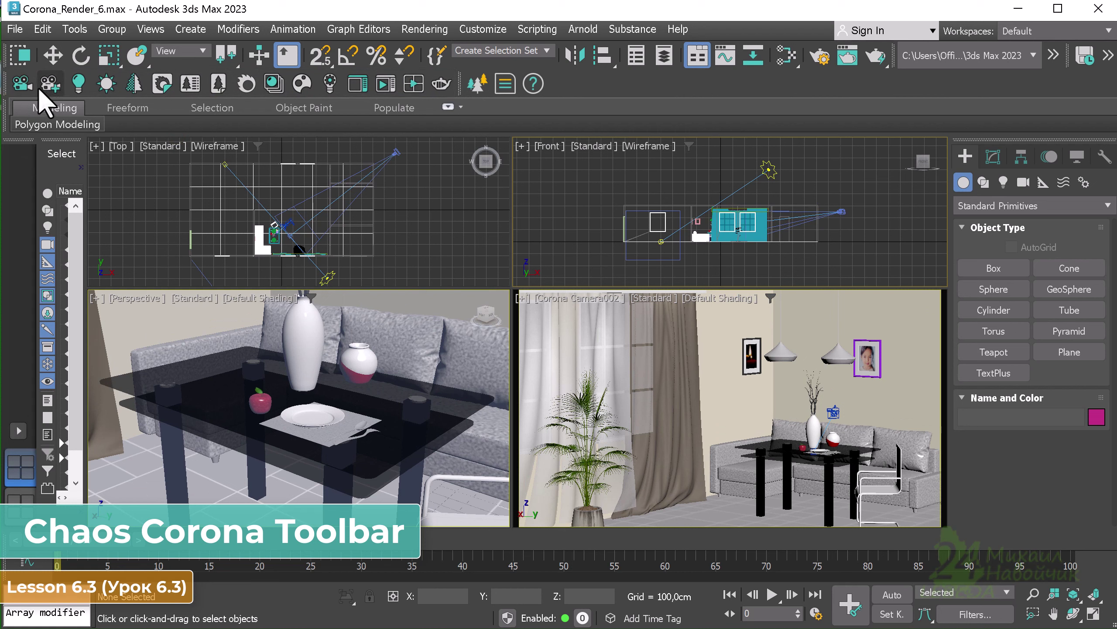
right_click(579, 84)
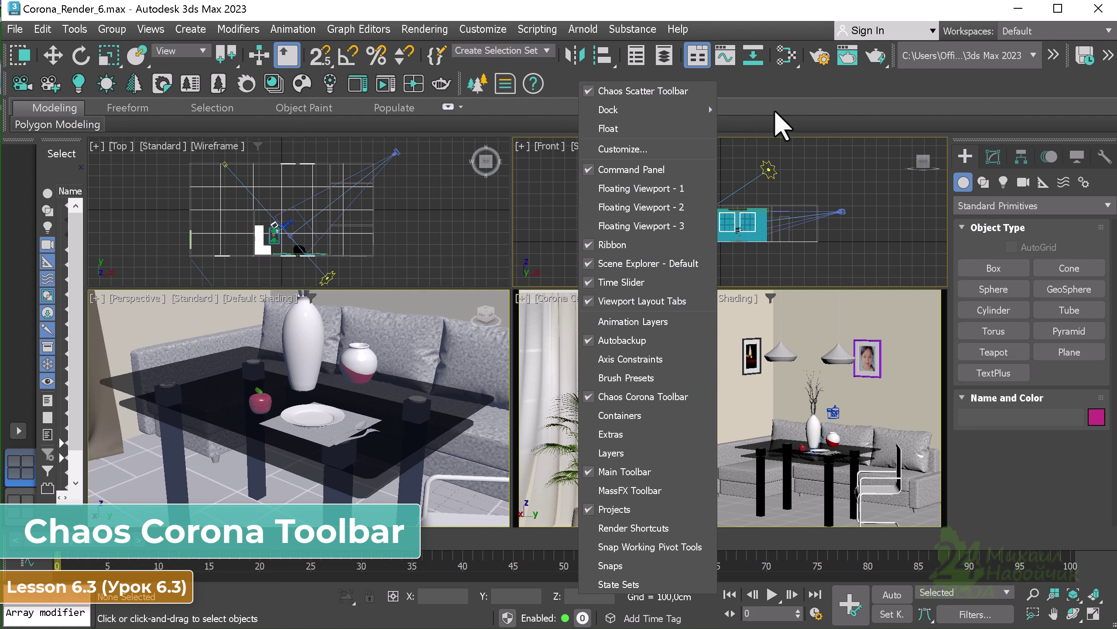
left_click(784, 88)
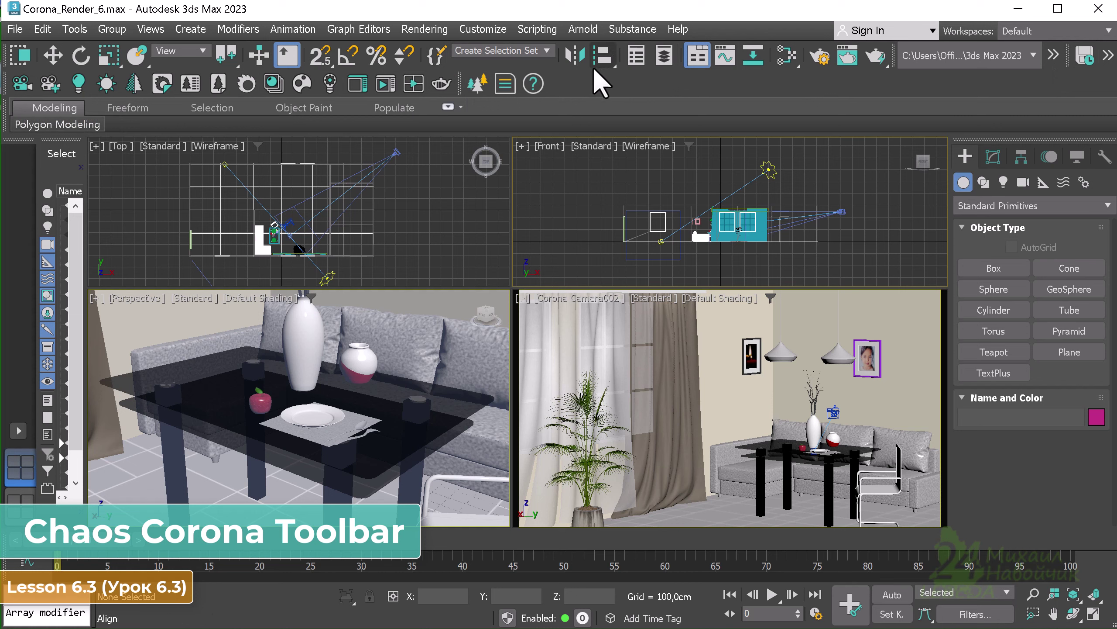
left_click_drag(439, 55, 415, 62)
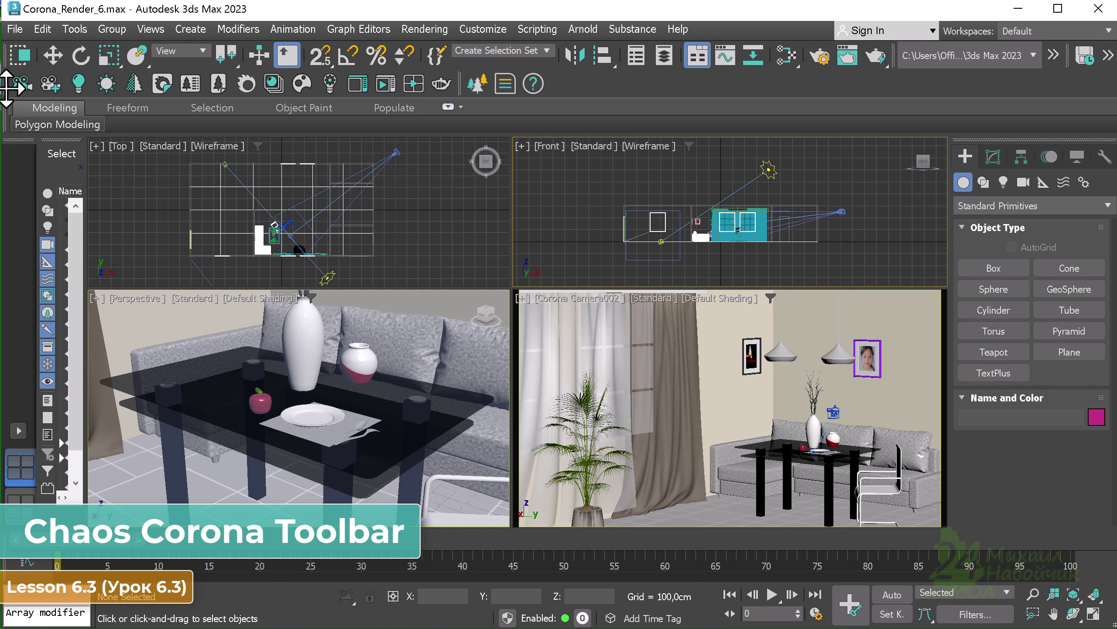
mouse_move(6, 84)
left_mouse_down()
mouse_move(843, 112)
mouse_move(1025, 64)
mouse_move(1104, 62)
mouse_move(1085, 75)
mouse_move(1092, 58)
mouse_move(1057, 74)
mouse_move(886, 93)
mouse_move(468, 101)
mouse_move(13, 83)
left_mouse_up()
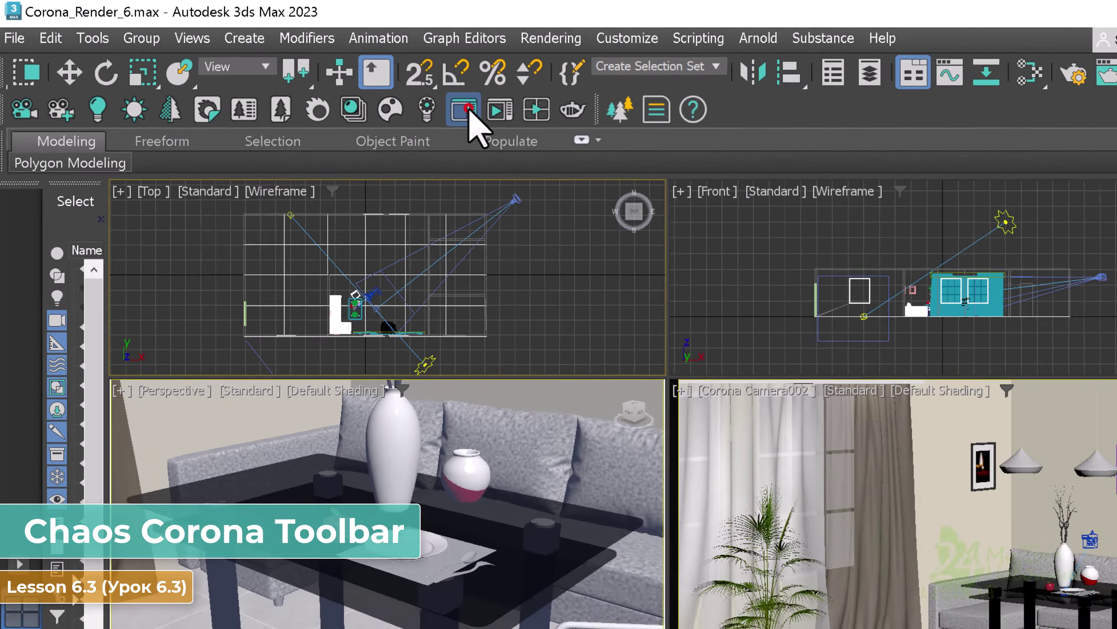
Open the Corona frame buffer and the Render Setup window.
left_click(591, 140)
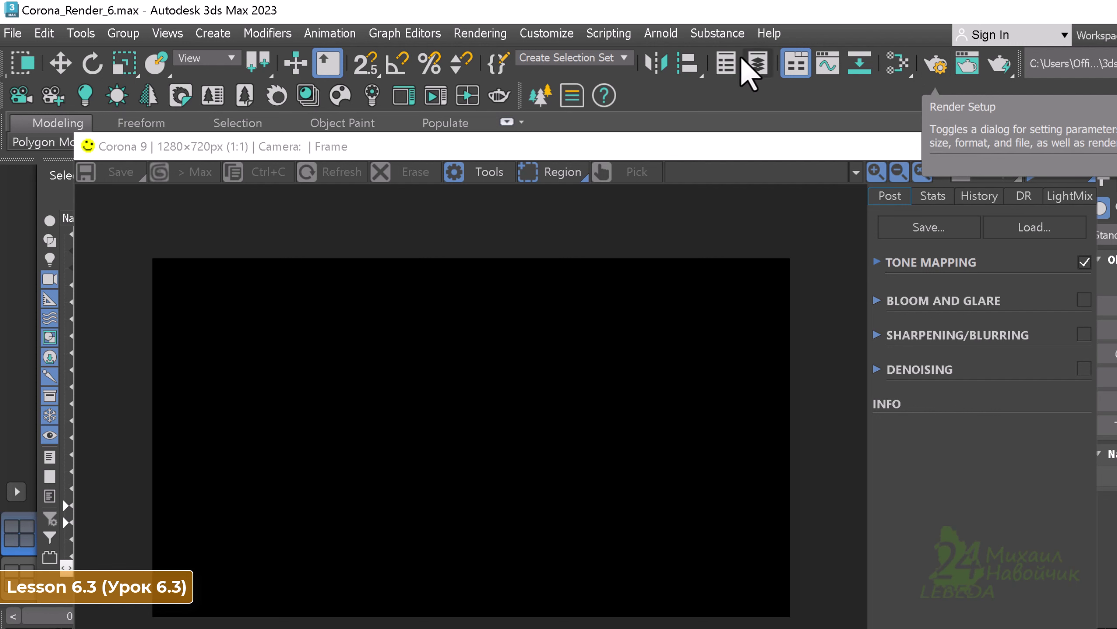
left_click(482, 33)
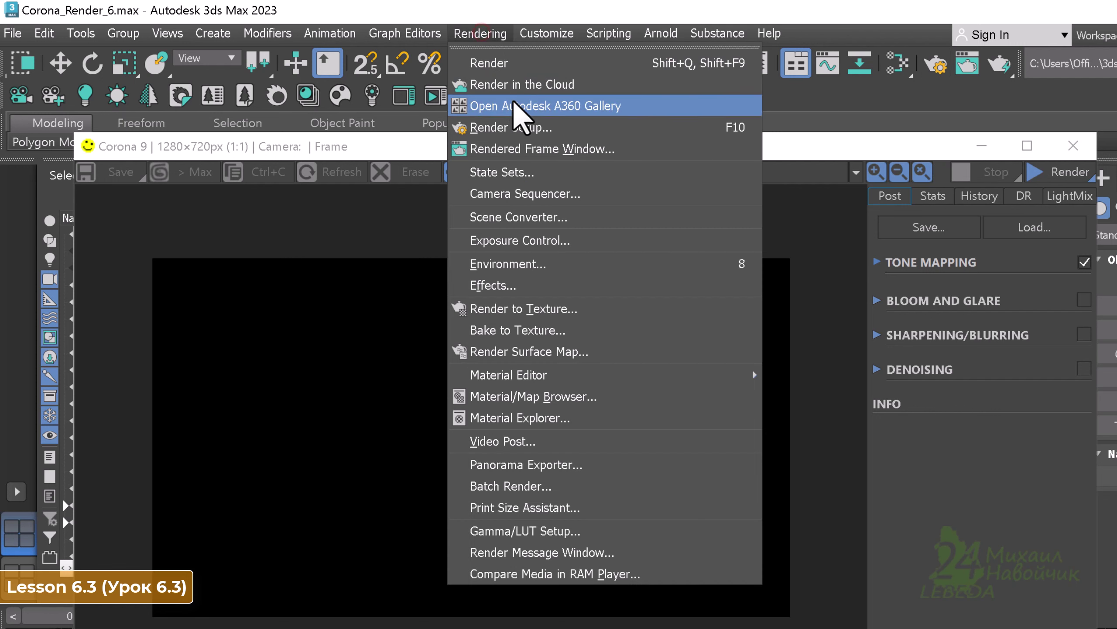
left_click(566, 127)
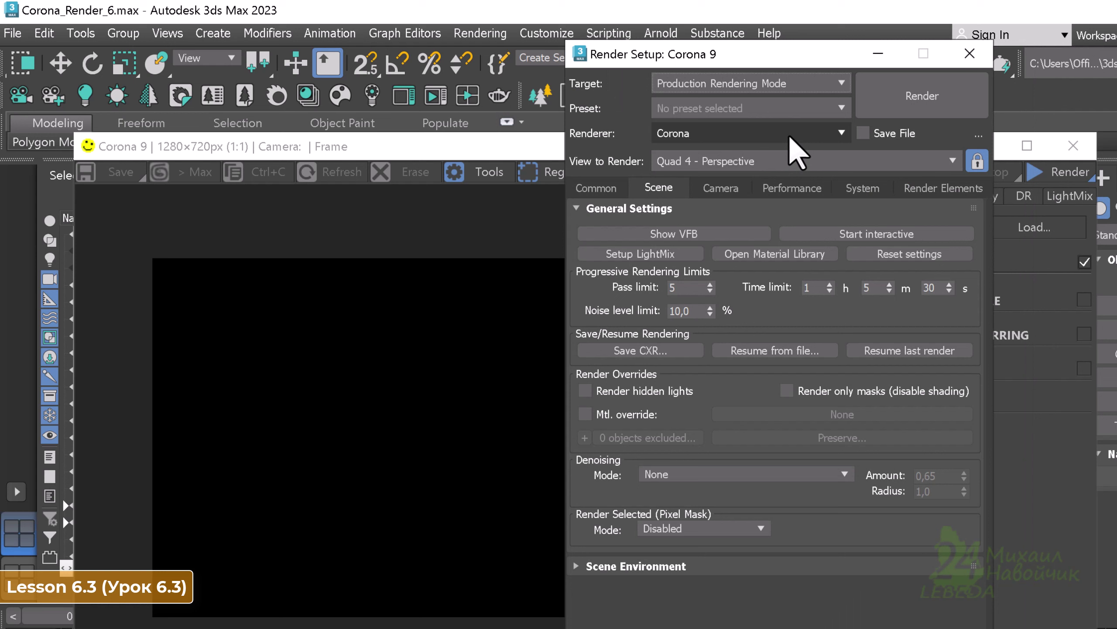
Choose Corona as the renderer and Quad 4 - Perspective as the view to render.
left_click(789, 135)
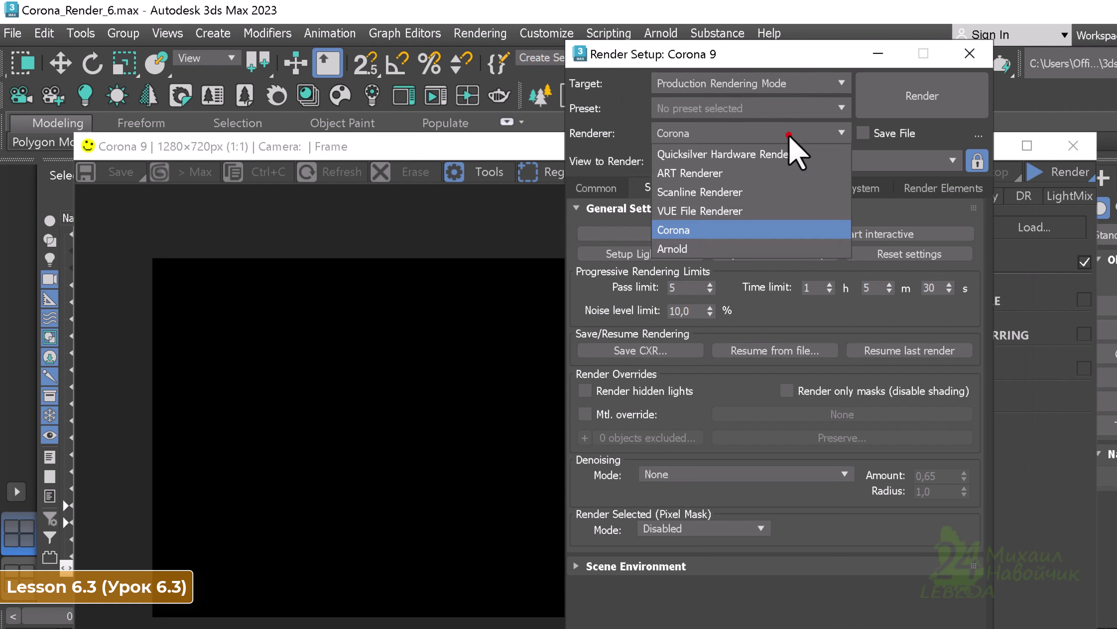
left_click(717, 230)
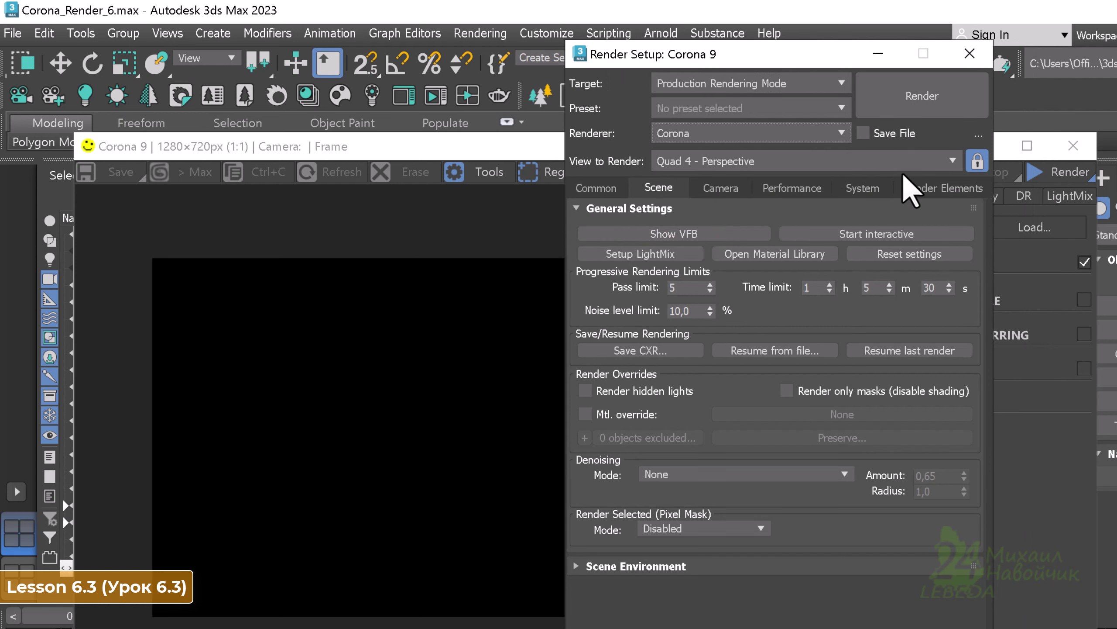
left_click(951, 161)
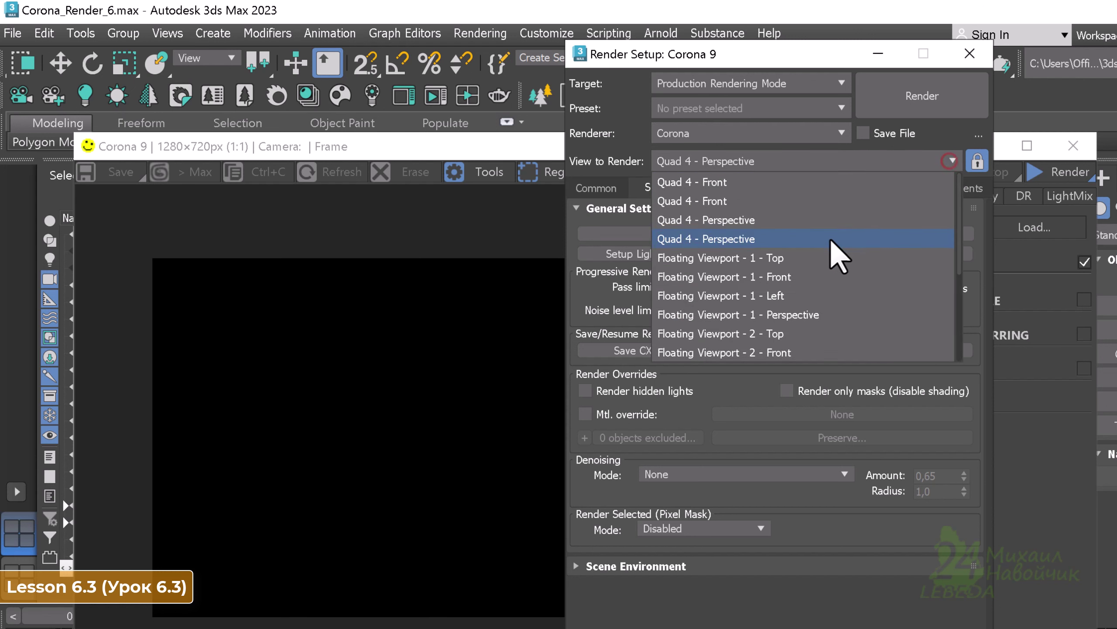
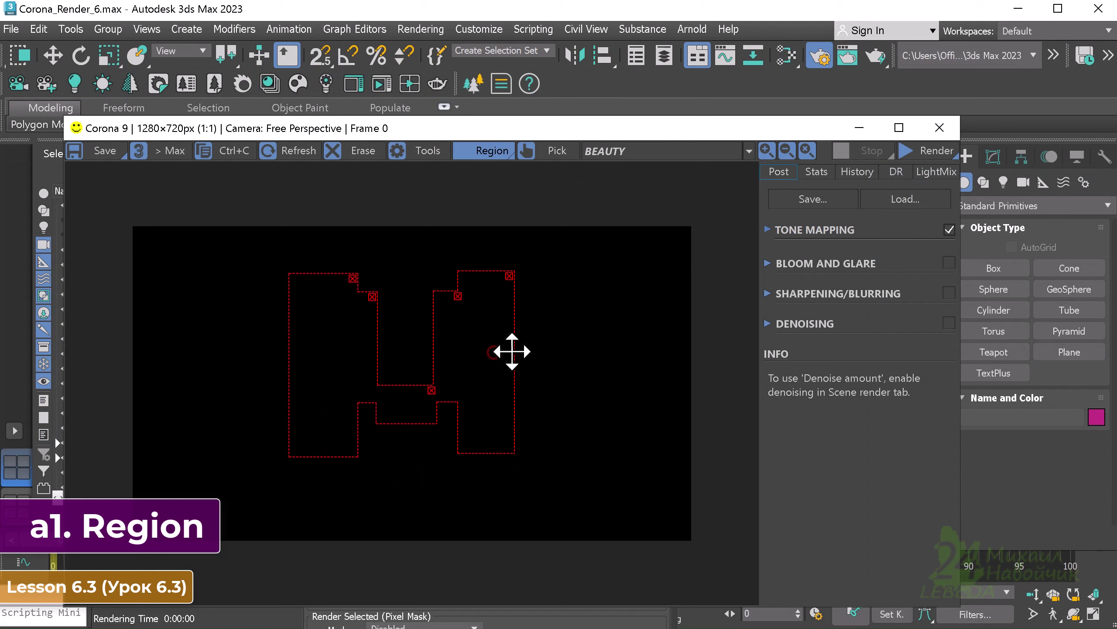
Slightly adjust the borders of the tall render region farthest to the right in the frame buffer.
left_click_drag(514, 350, 512, 350)
mouse_move(484, 271)
left_mouse_down()
mouse_move(482, 261)
mouse_move(484, 272)
left_mouse_up()
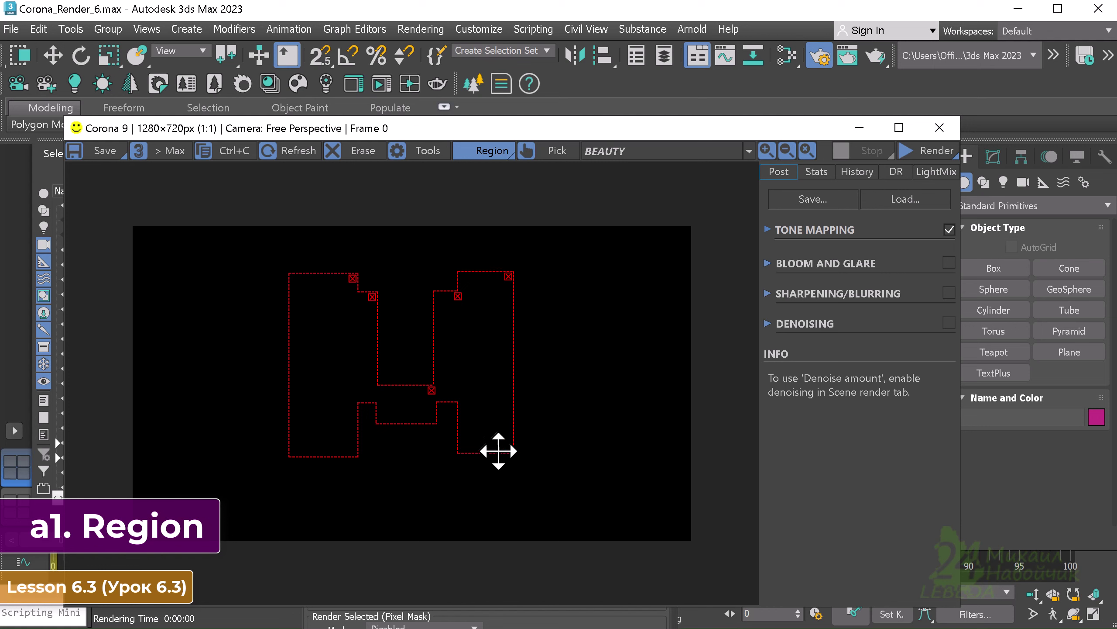
left_click_drag(502, 454, 501, 455)
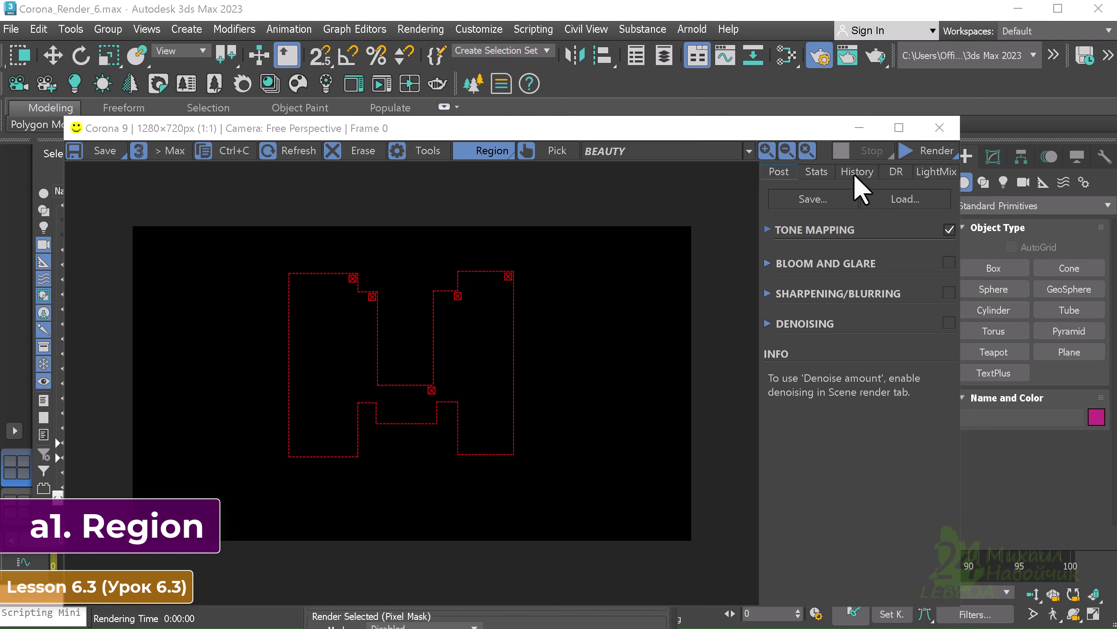
Render the marked regions, move the region around the round vase during rendering, and show the render statistics.
left_click(914, 148)
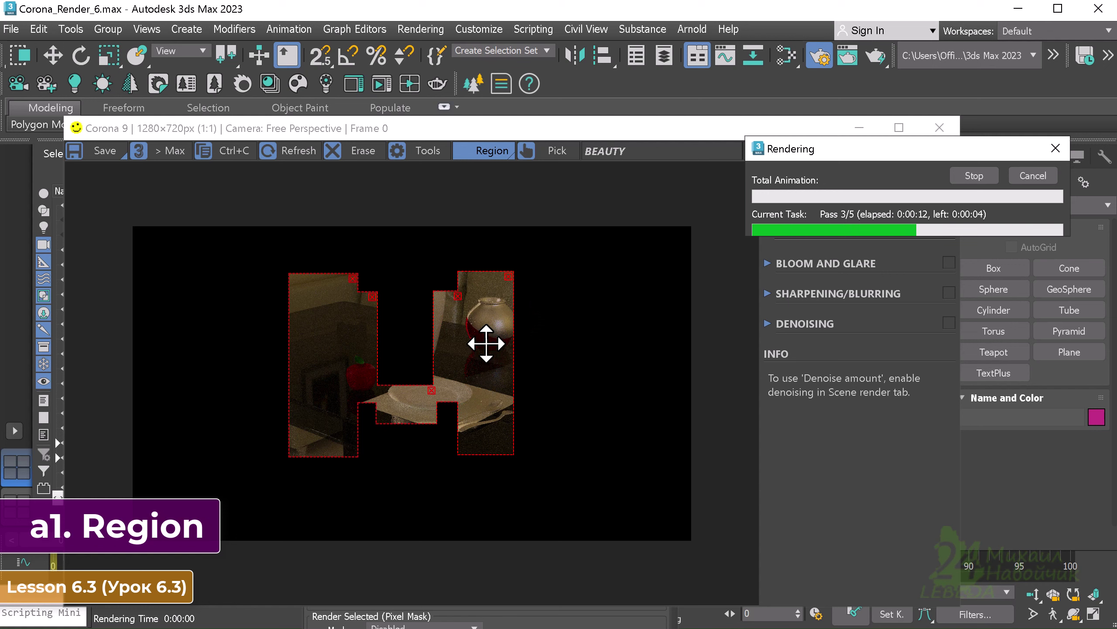
mouse_move(486, 344)
left_mouse_down()
mouse_move(560, 347)
mouse_move(532, 357)
mouse_move(492, 333)
left_mouse_up()
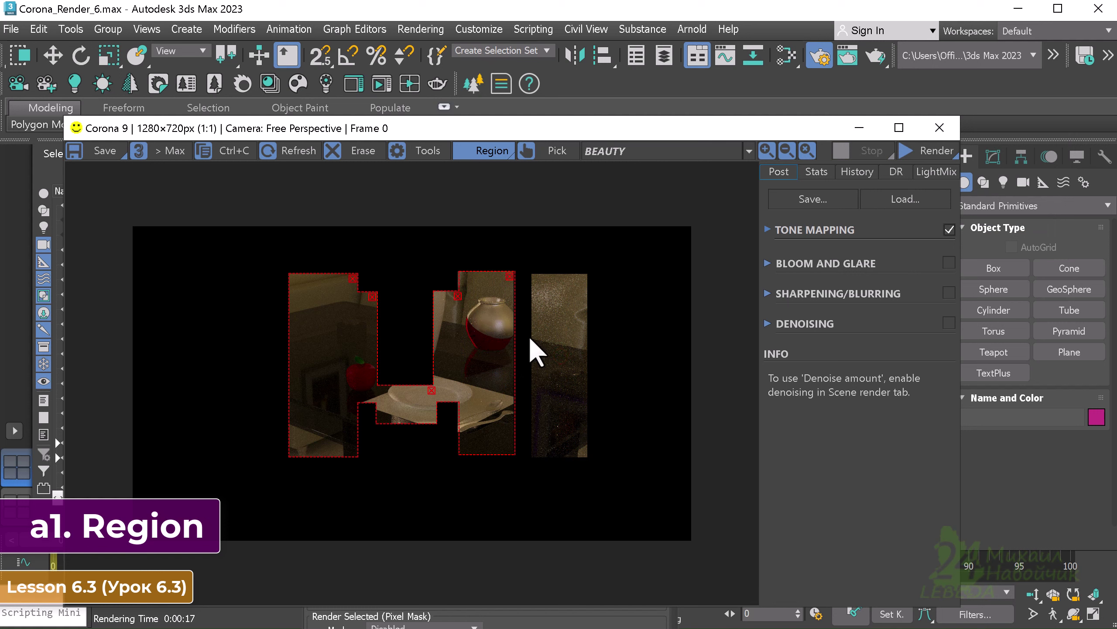
left_click(817, 171)
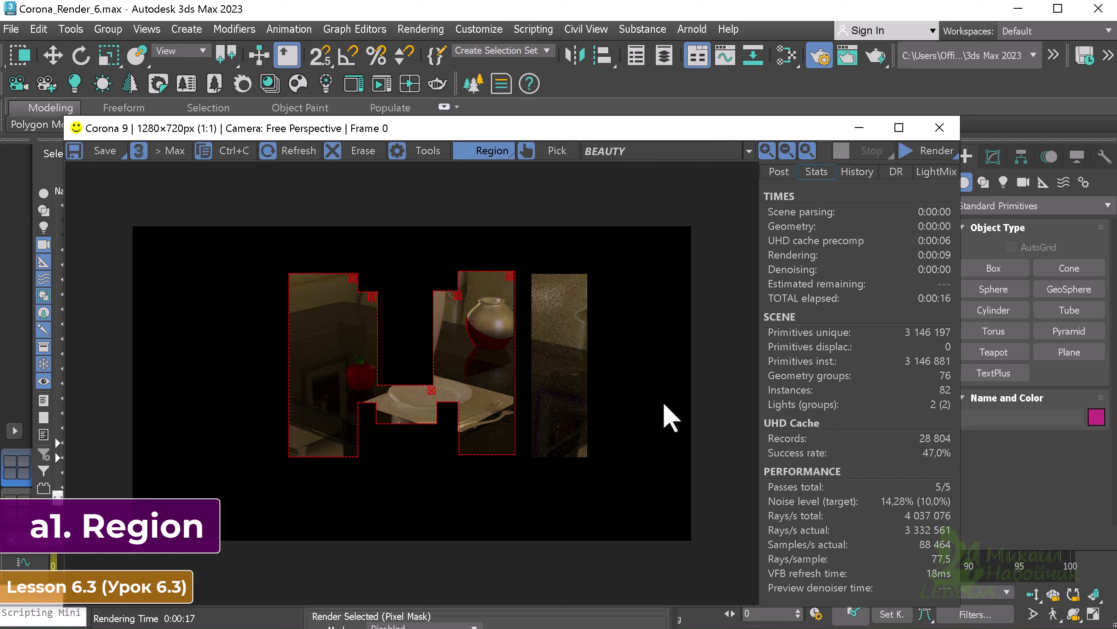
mouse_move(491, 357)
left_mouse_down()
mouse_move(618, 362)
mouse_move(637, 347)
mouse_move(496, 336)
left_mouse_up()
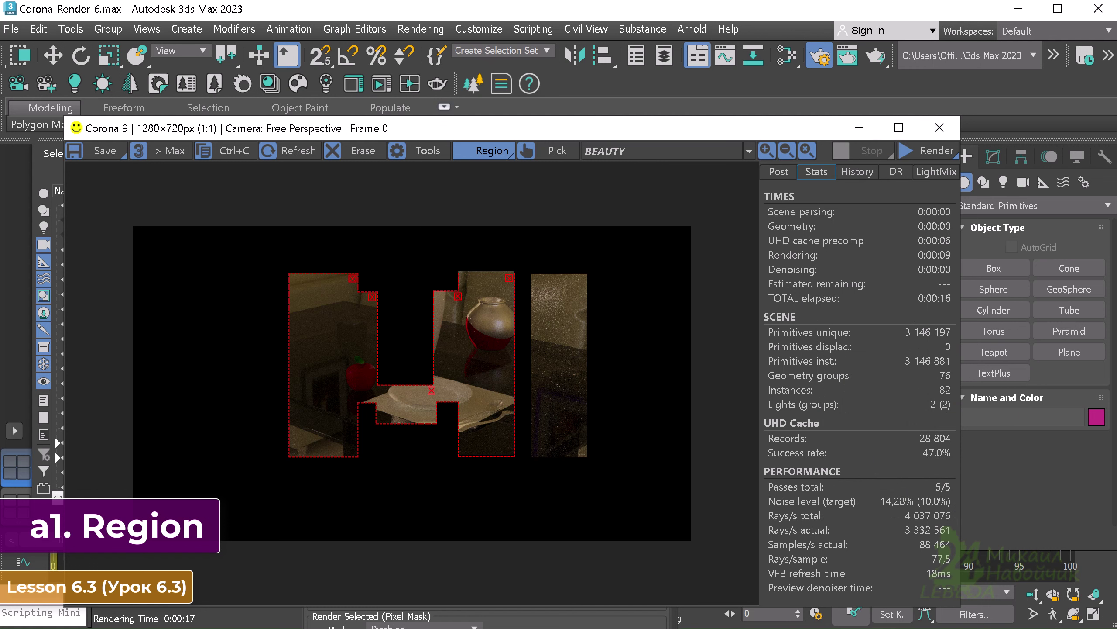
Set the pass limit to 0 and the noise level limit to 0 % in the Corona render settings.
key("F10")
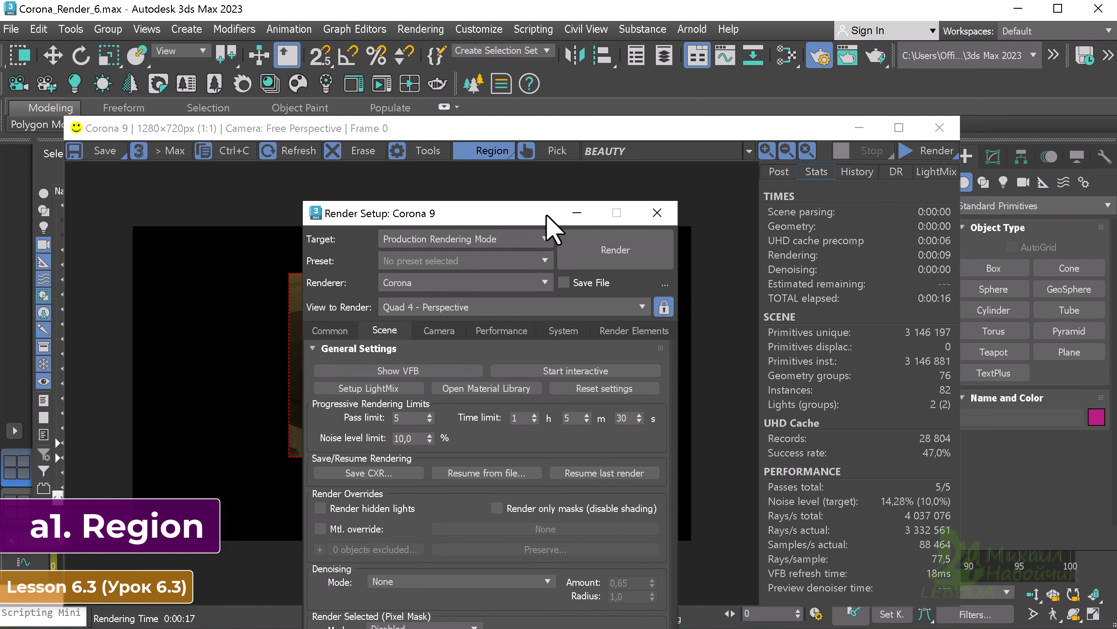
left_click_drag(547, 215, 593, 132)
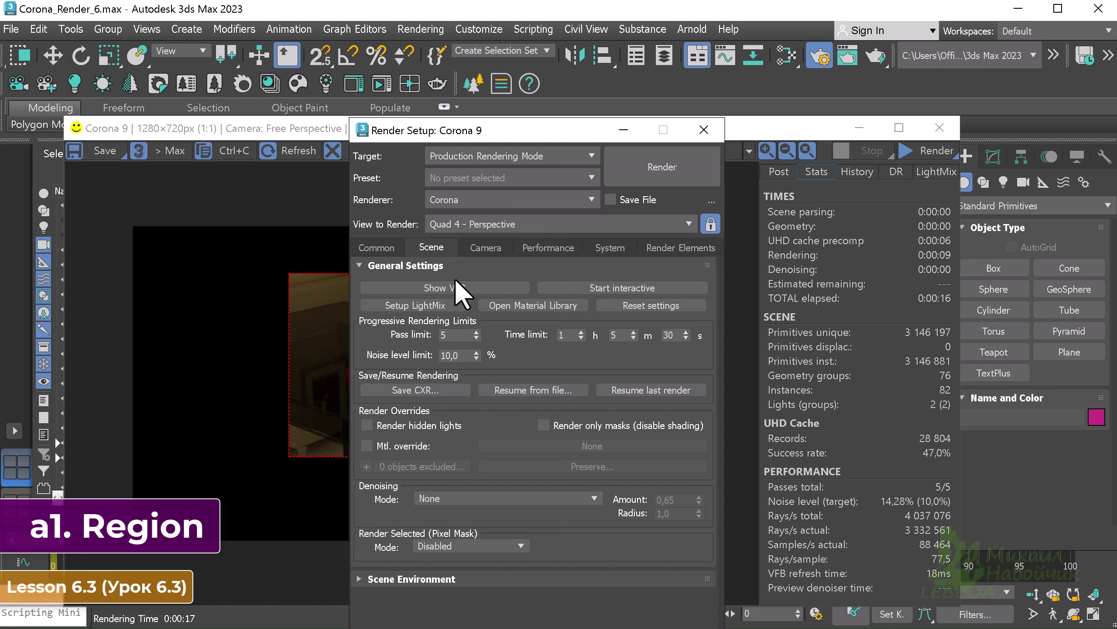
double_click(459, 336)
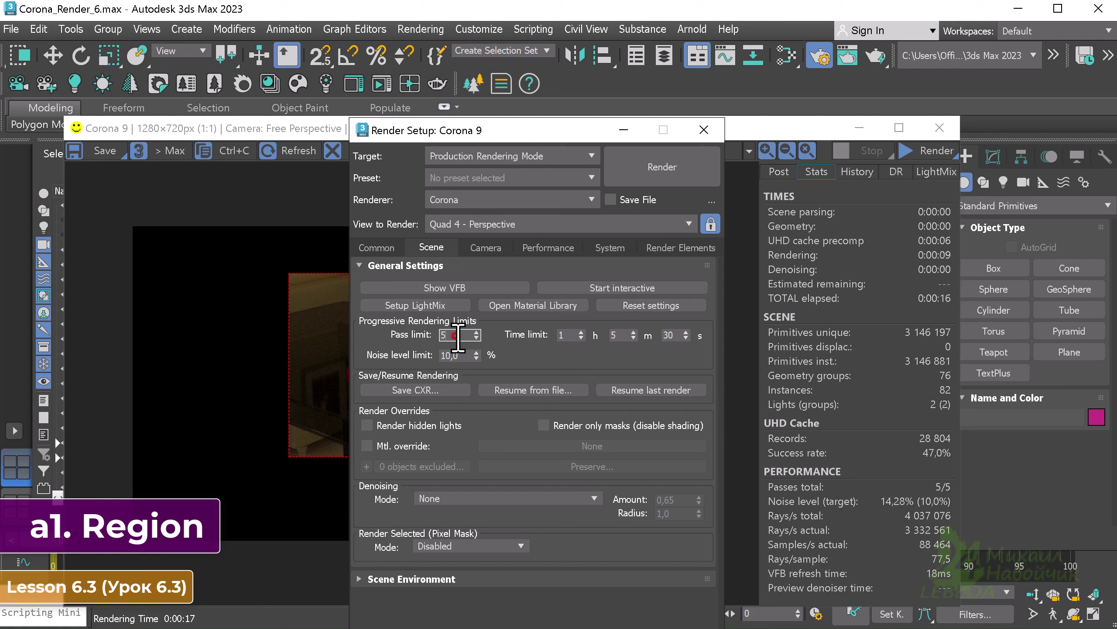
left_click_drag(458, 335, 441, 339)
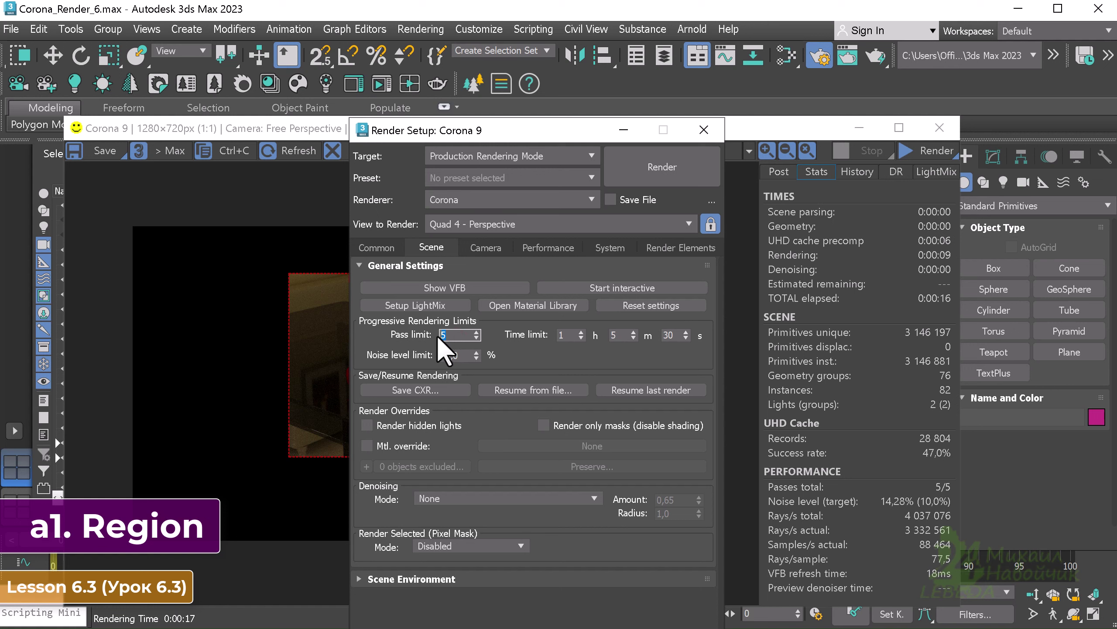
type("0")
left_click(464, 355)
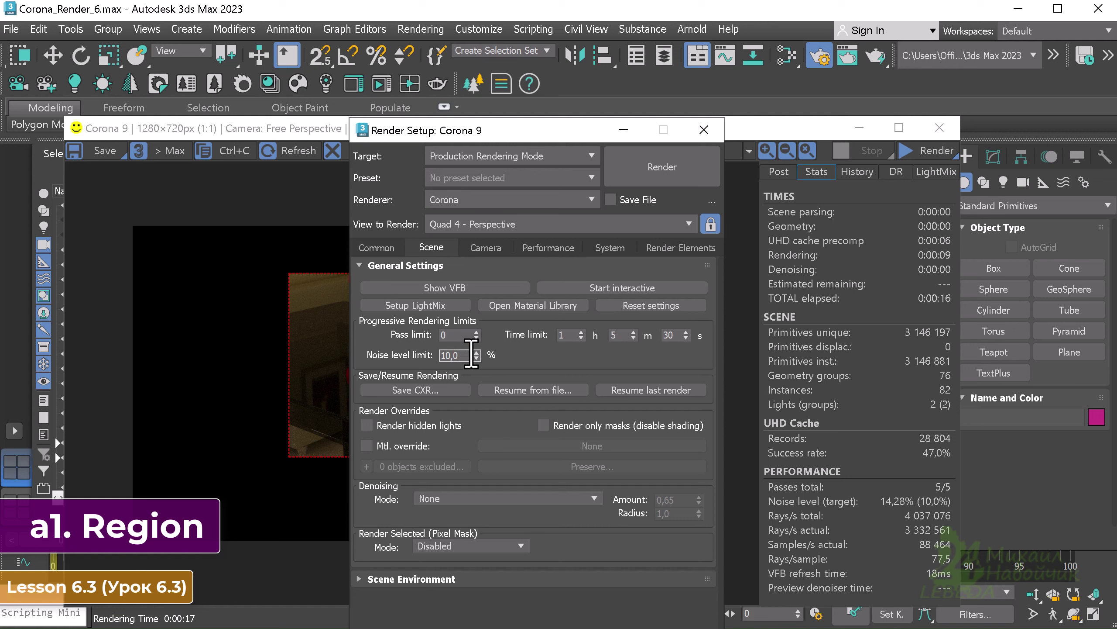
left_click_drag(470, 356, 440, 357)
type("0")
left_click(465, 336)
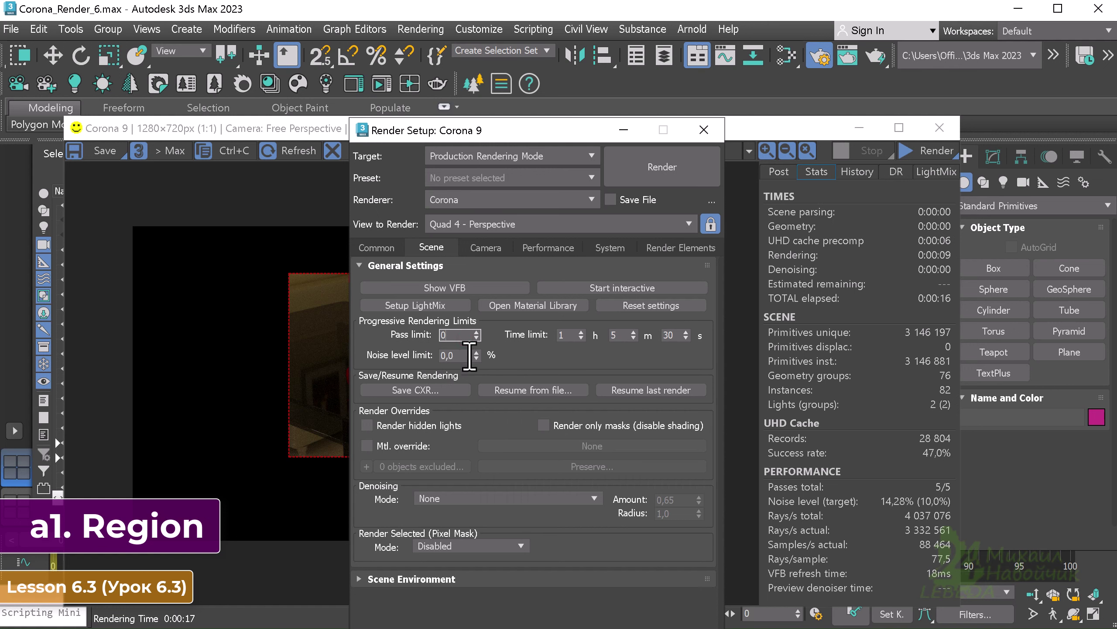
left_click(469, 355)
left_click(466, 335)
left_click(466, 355)
left_click(567, 335)
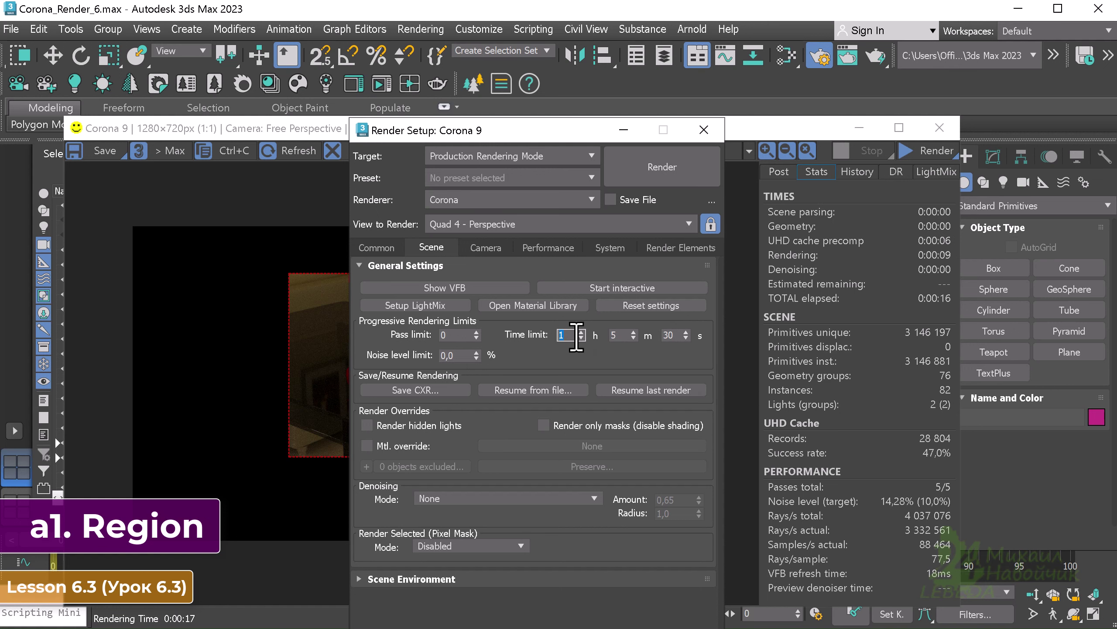
Start a new render and move the region around the round vase across the image while it renders.
left_click(660, 170)
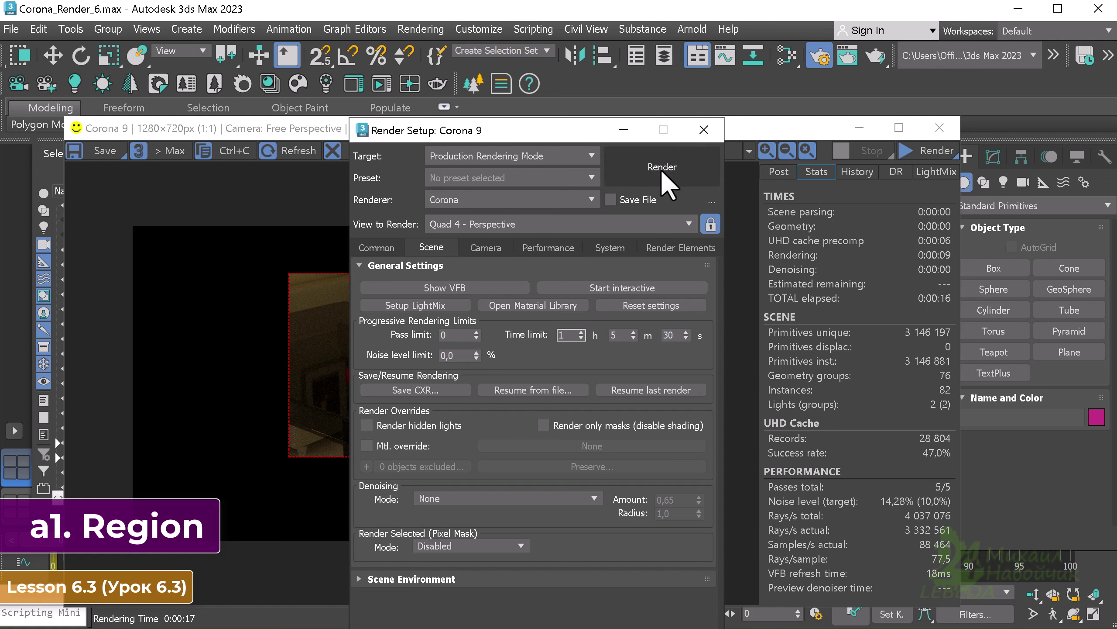
left_click(662, 176)
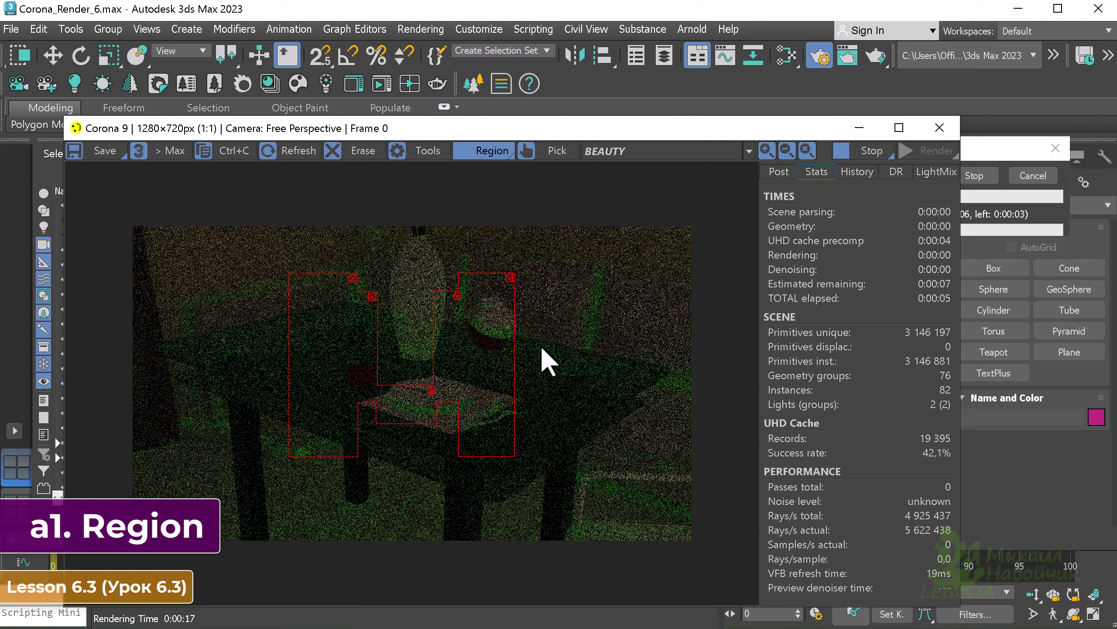
left_click_drag(501, 337, 478, 353)
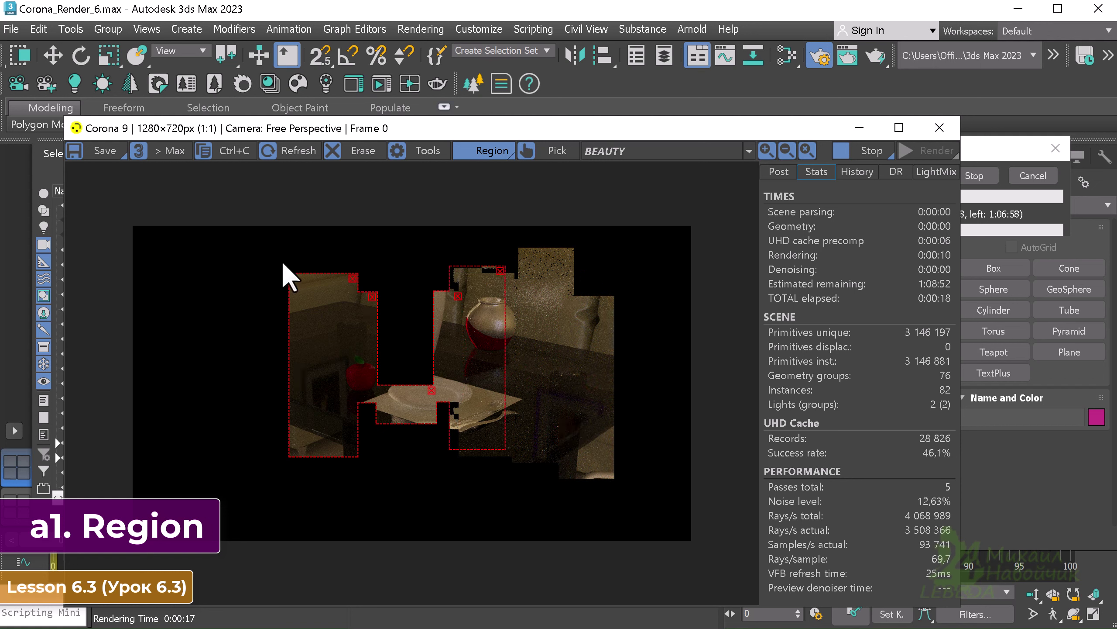
Add a square render region over the table's far left end and a small region below the plate during rendering.
left_click(173, 277)
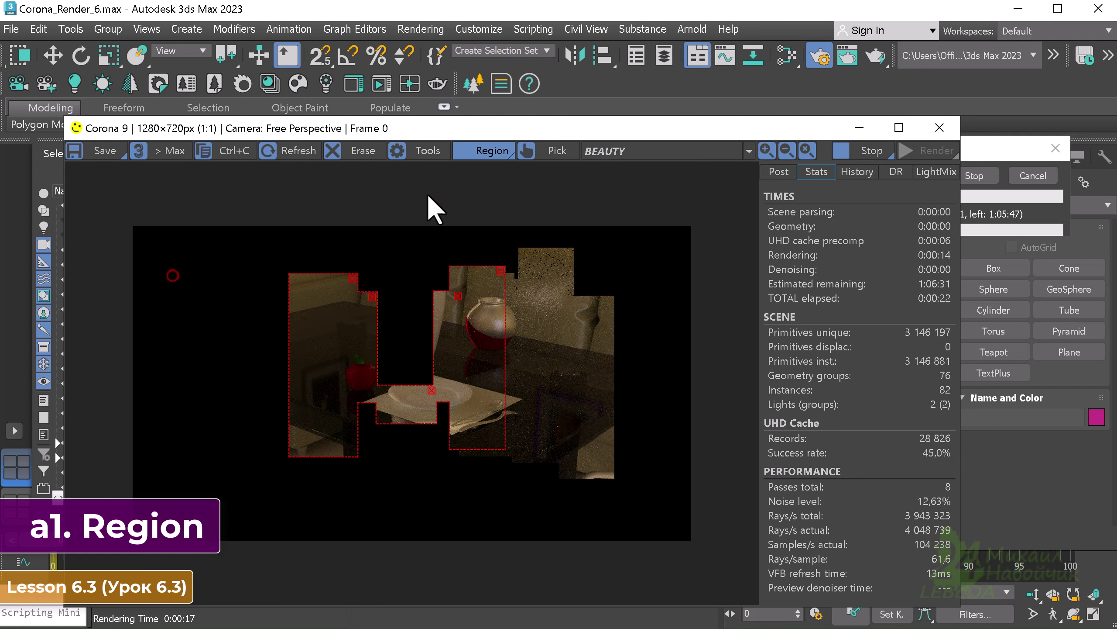
left_click_drag(174, 303, 242, 372)
left_click_drag(384, 451, 421, 482)
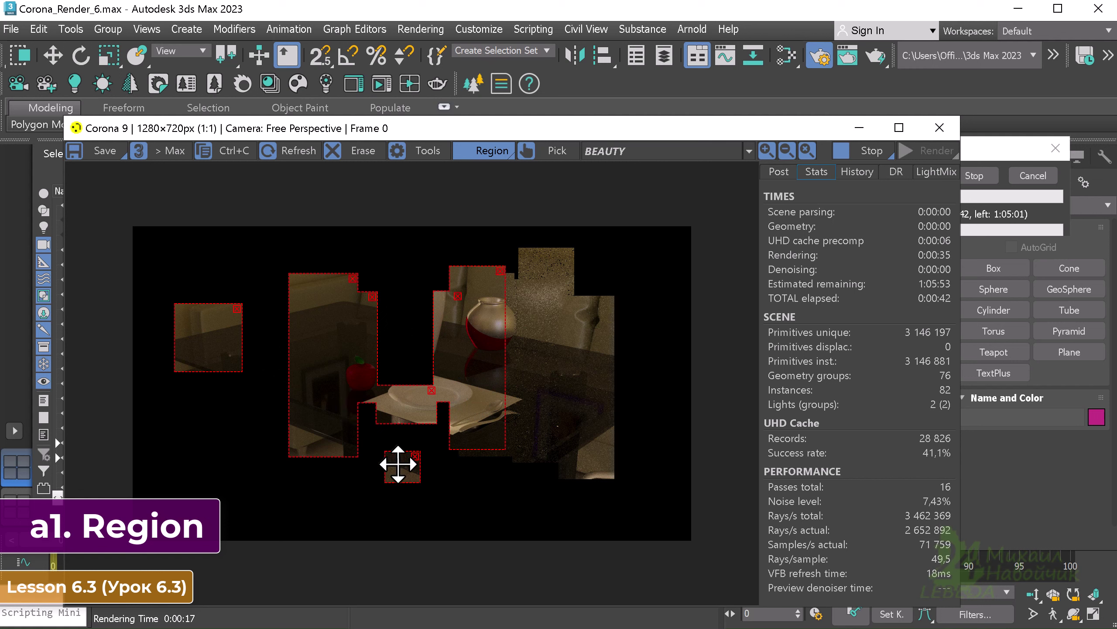
Move the small region to the table legs at the lower left and enlarge it until it overlaps the neighbouring tall region.
left_click_drag(398, 464, 249, 449)
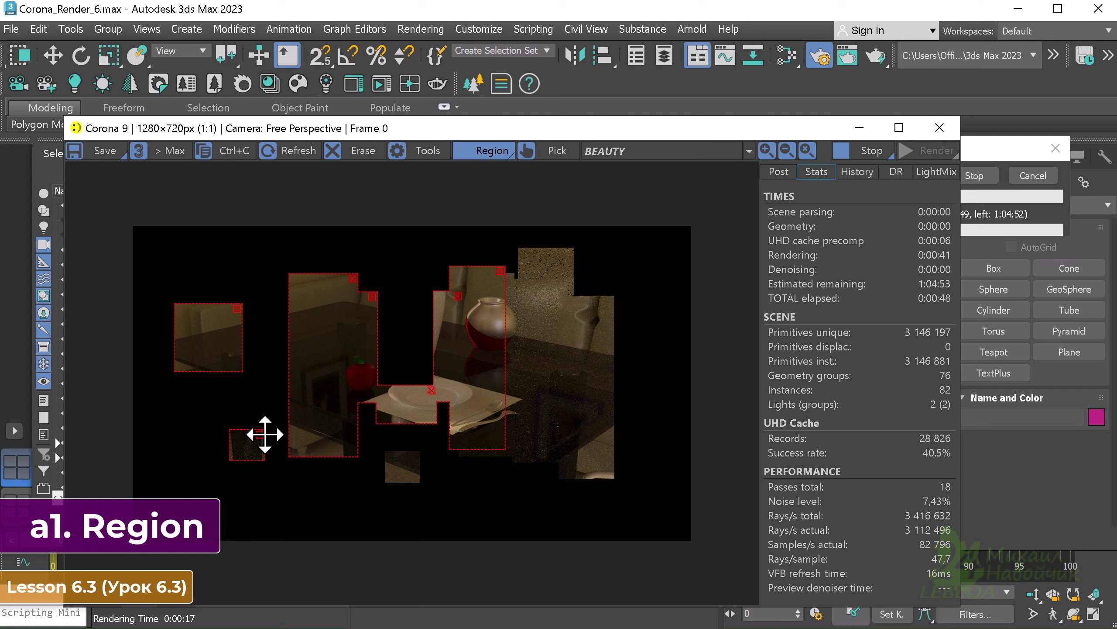
left_click_drag(230, 430, 180, 392)
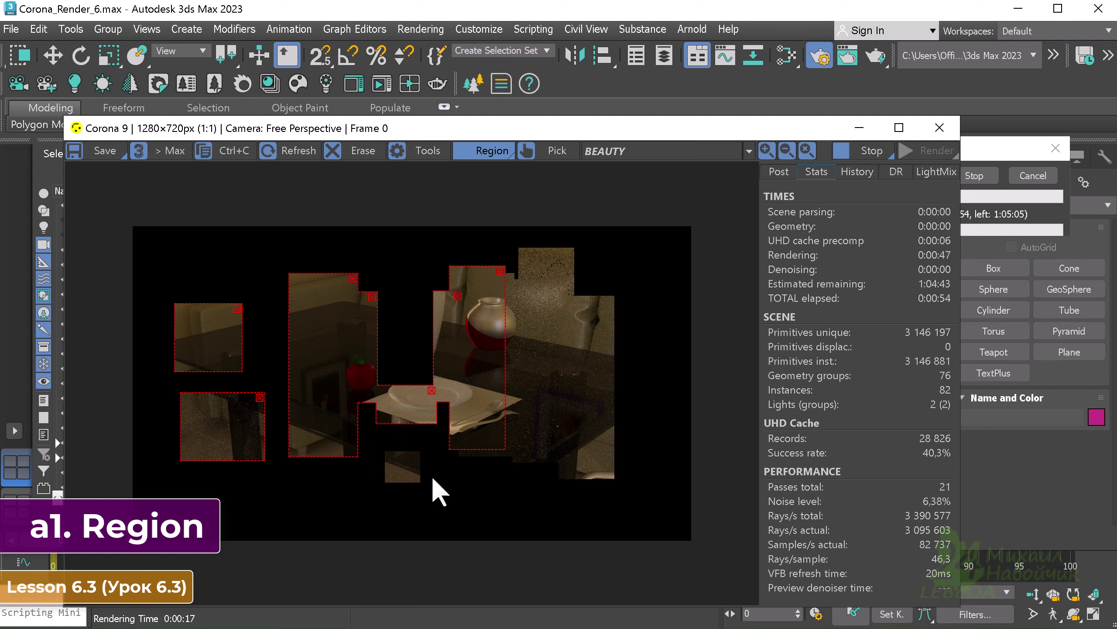
left_click_drag(263, 460, 307, 500)
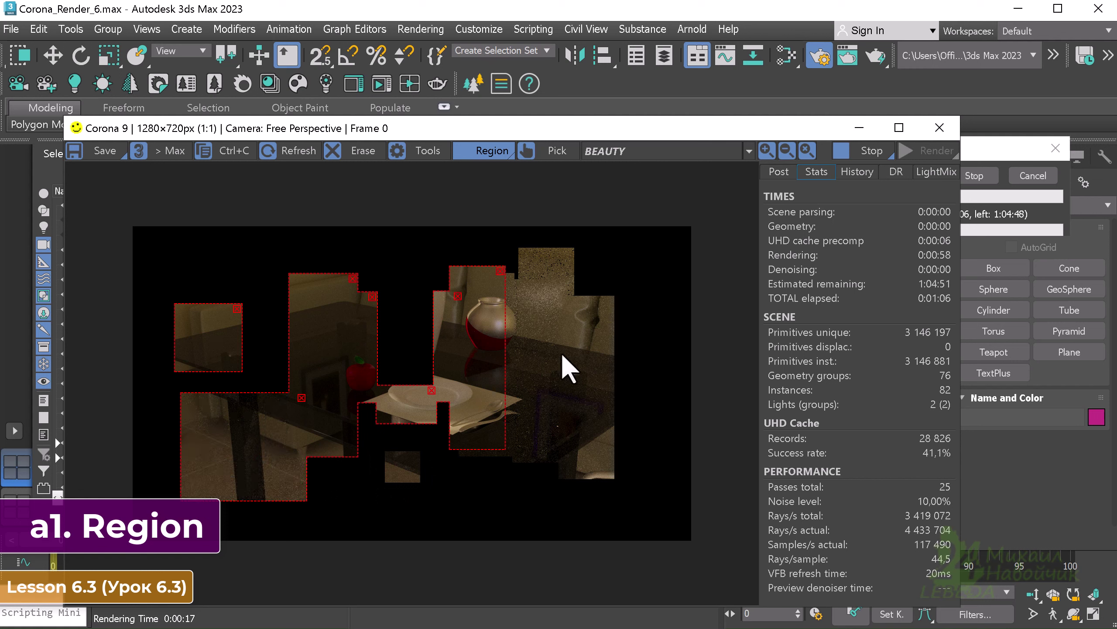
Show the region options for disabling and removing all regions, and stop the render.
left_click(502, 152)
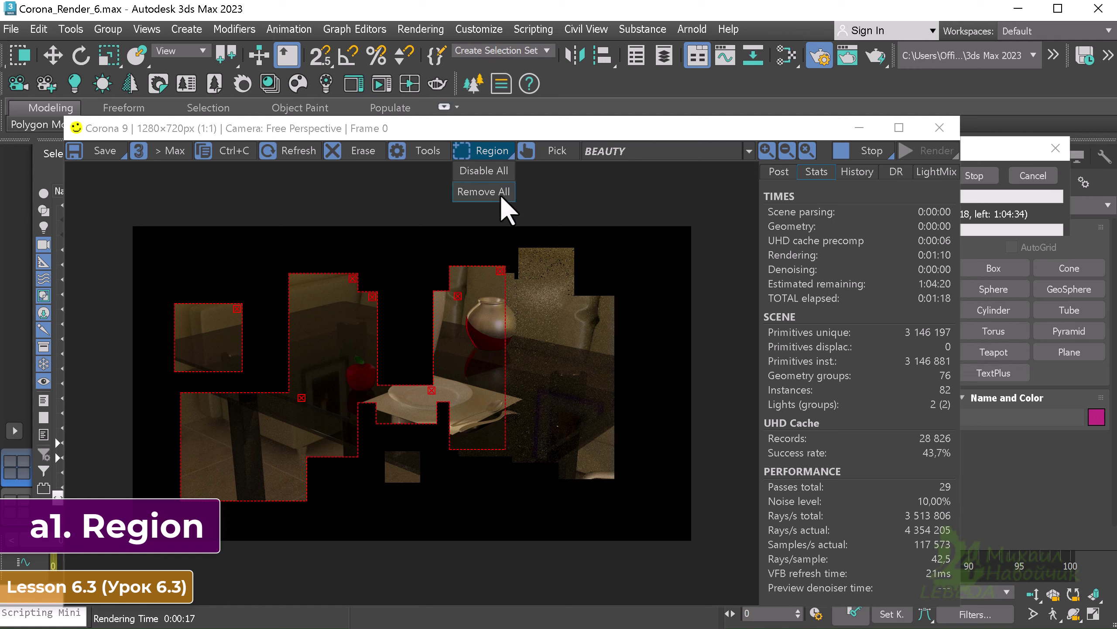
left_click(495, 150)
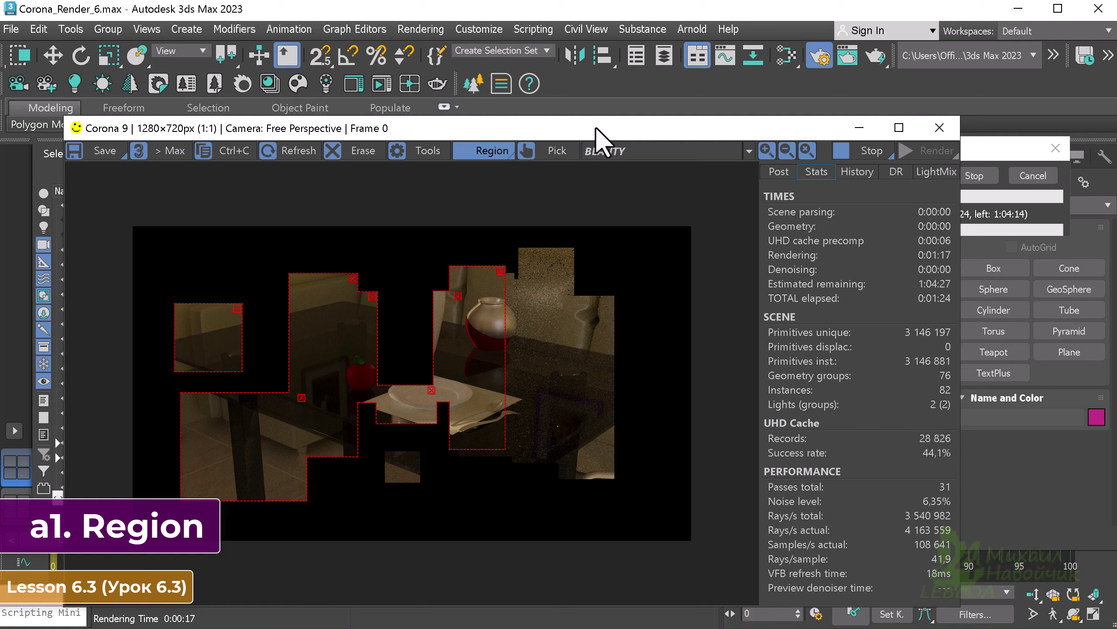
left_click(882, 153)
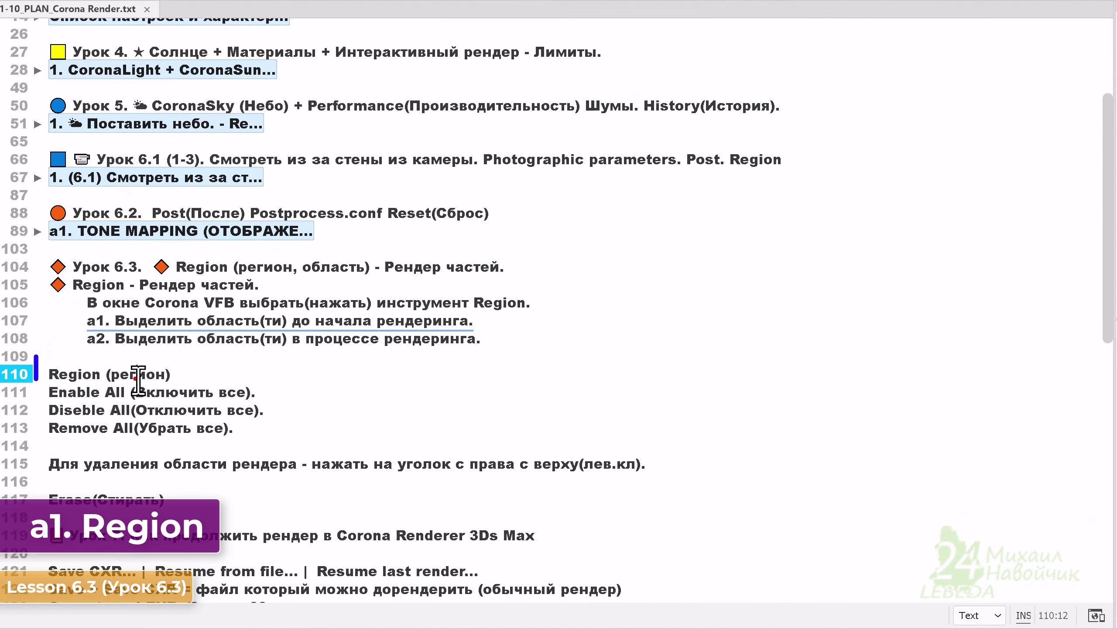
Switch to the lesson notes and review the lines on enabling, disabling and removing all regions.
left_click_drag(52, 374, 273, 426)
left_click(184, 391)
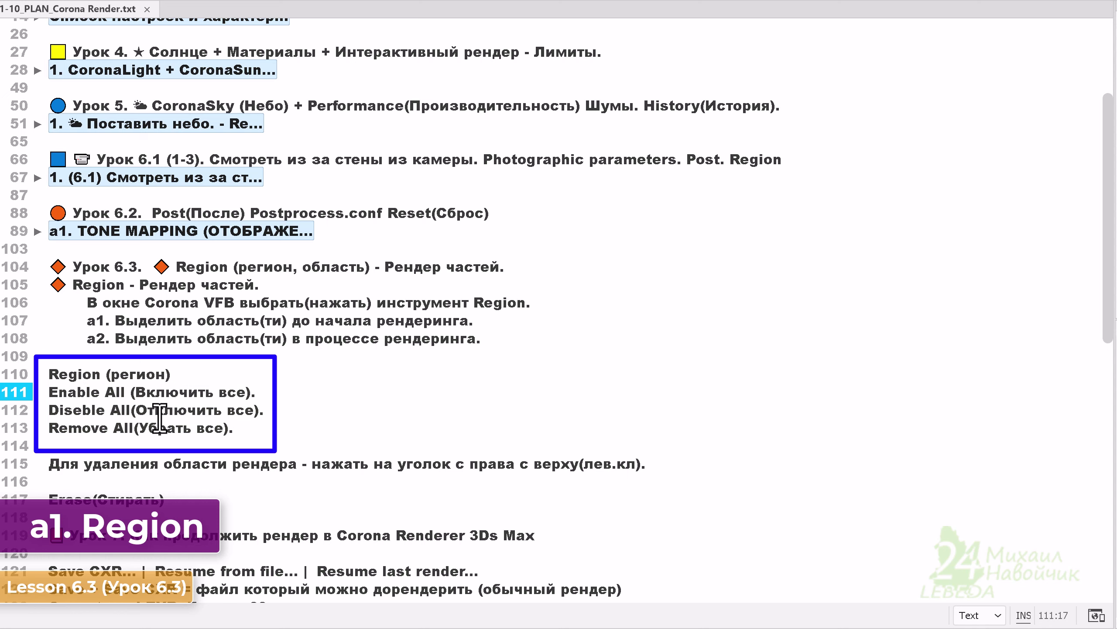
left_click_drag(157, 415, 192, 419)
left_click(159, 398)
mouse_move(140, 427)
left_mouse_down()
mouse_move(227, 429)
mouse_move(214, 427)
left_mouse_up()
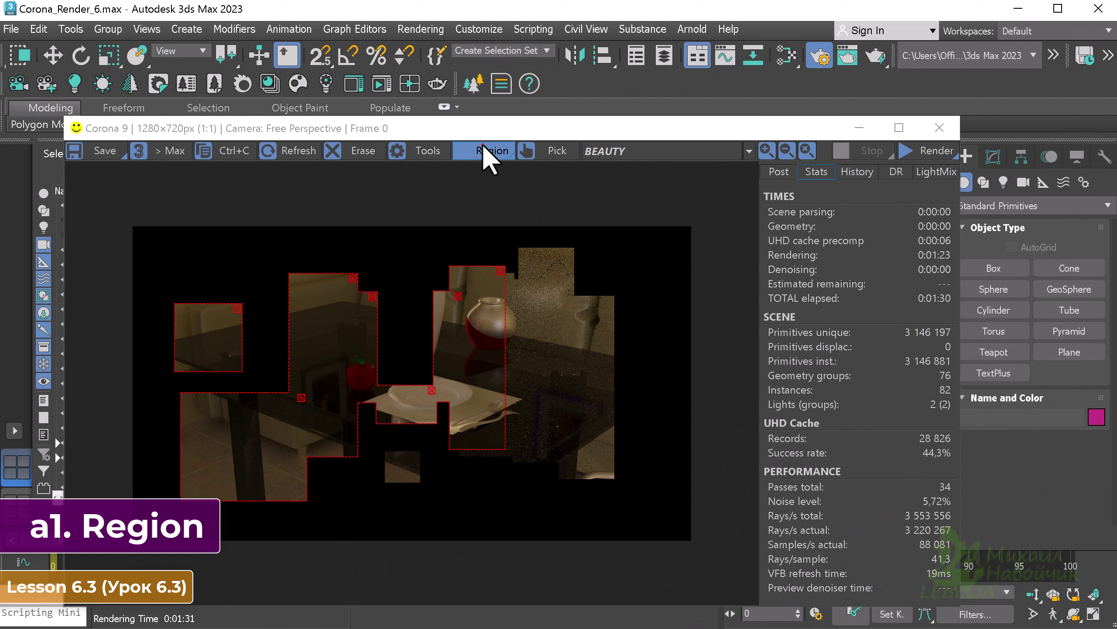
Disable all render regions in the Corona frame buffer and enable them again.
left_click(482, 145)
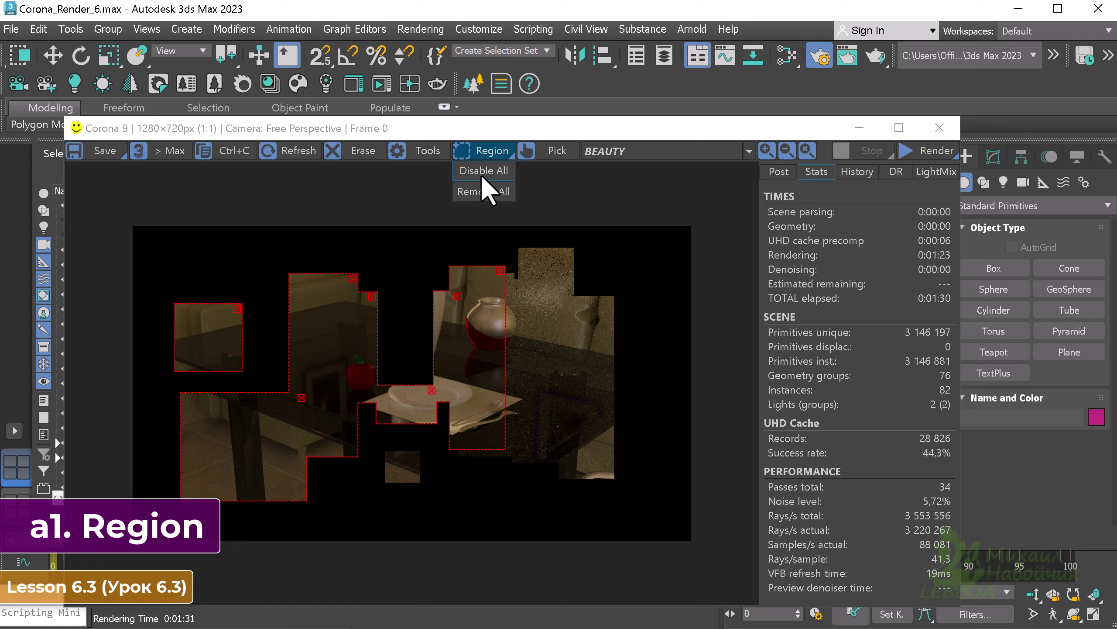
left_click(482, 177)
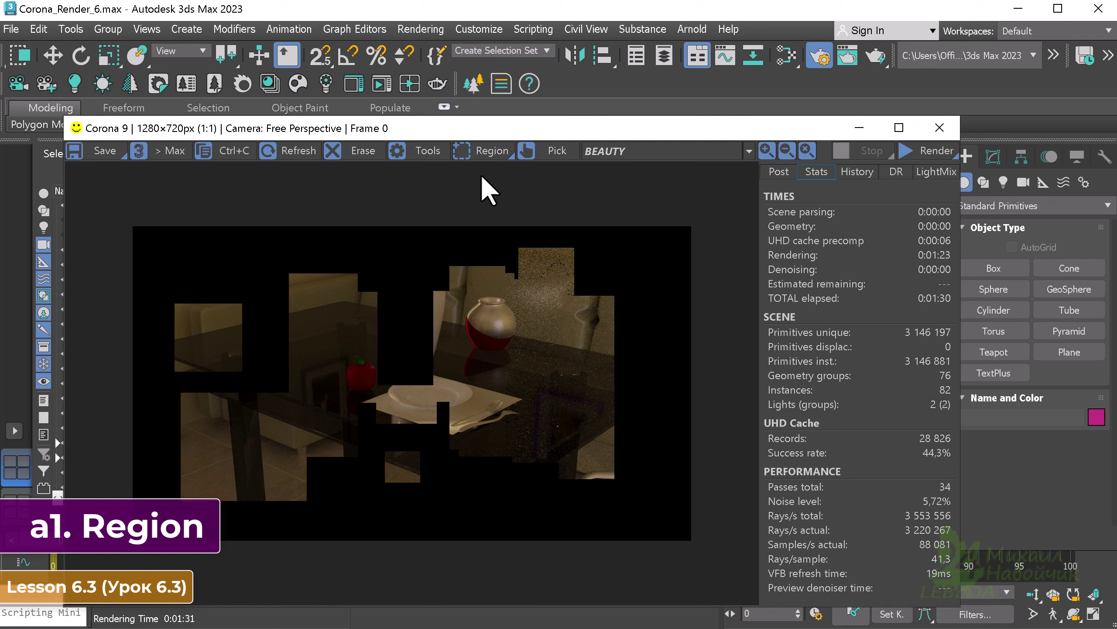
left_click(493, 148)
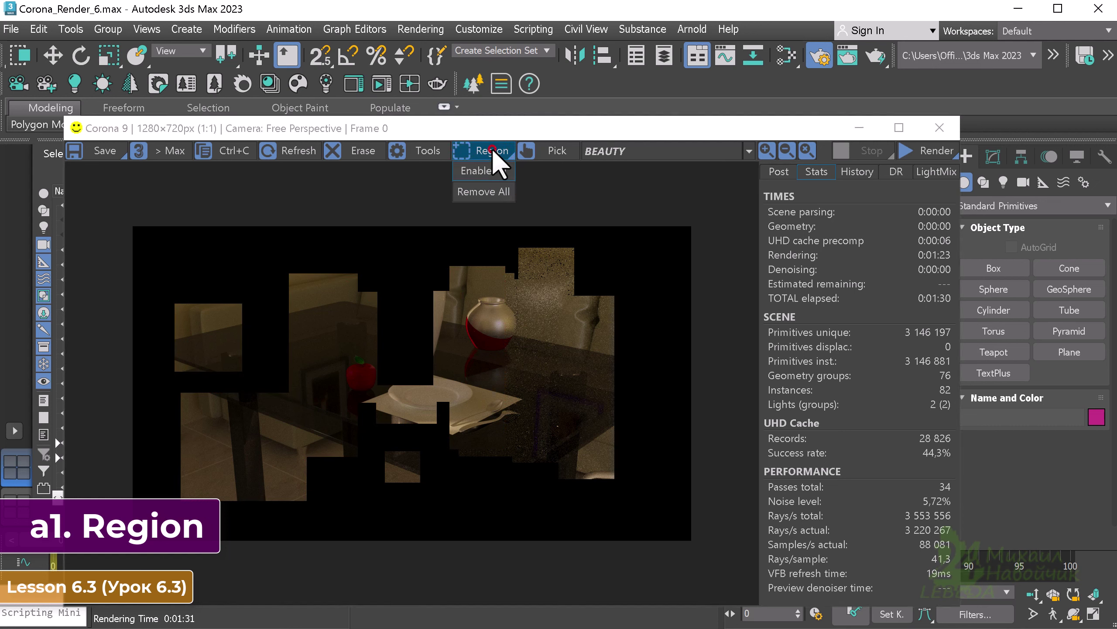
left_click(487, 175)
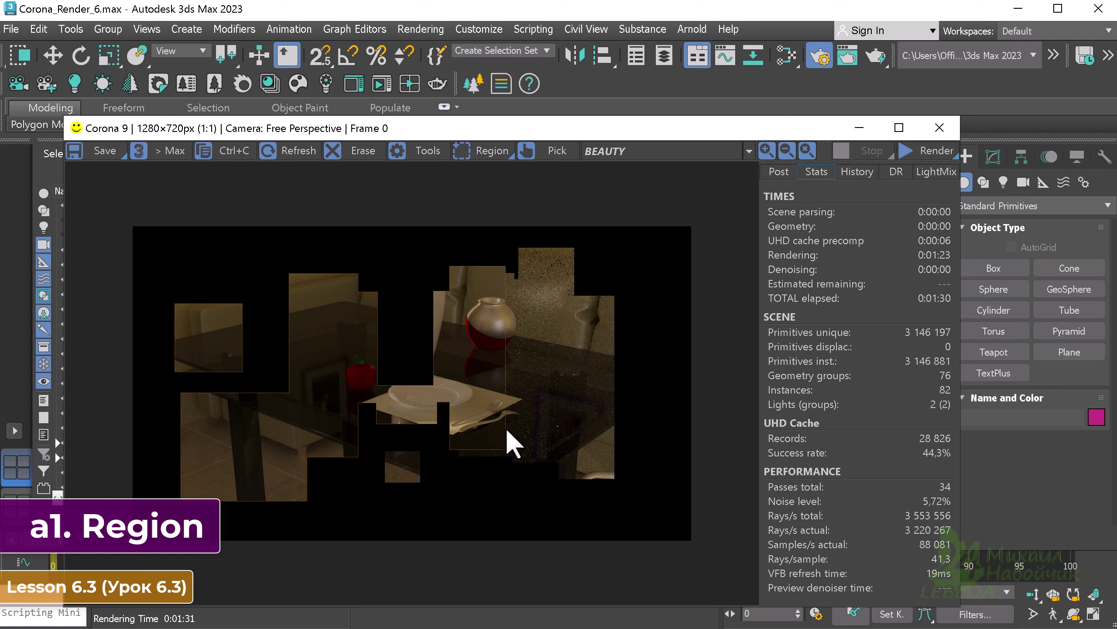
left_click(506, 369)
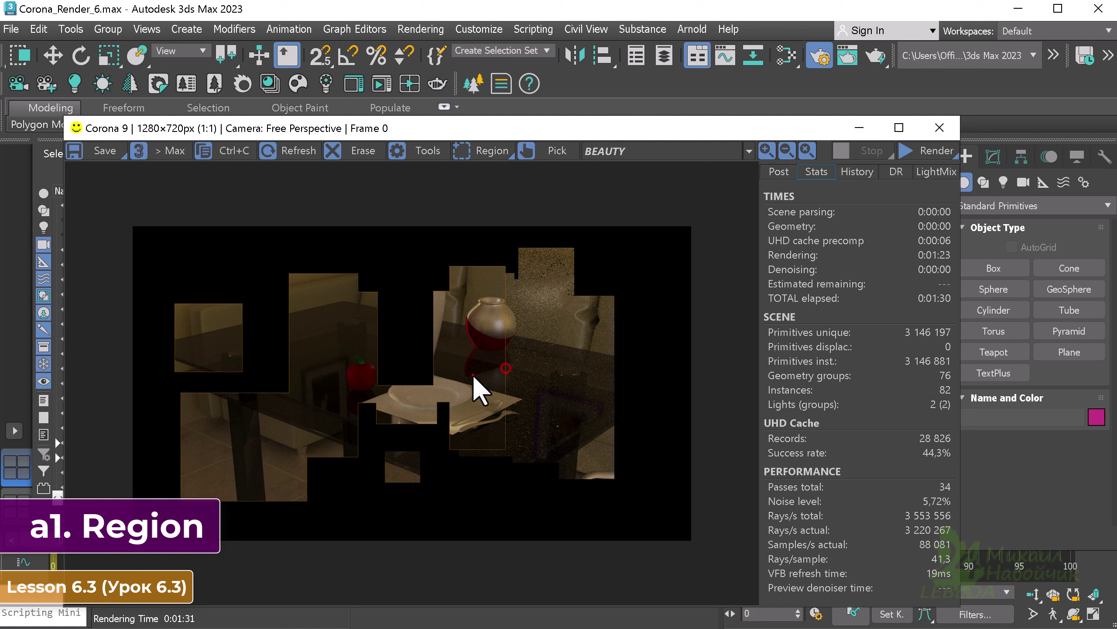
left_click(486, 152)
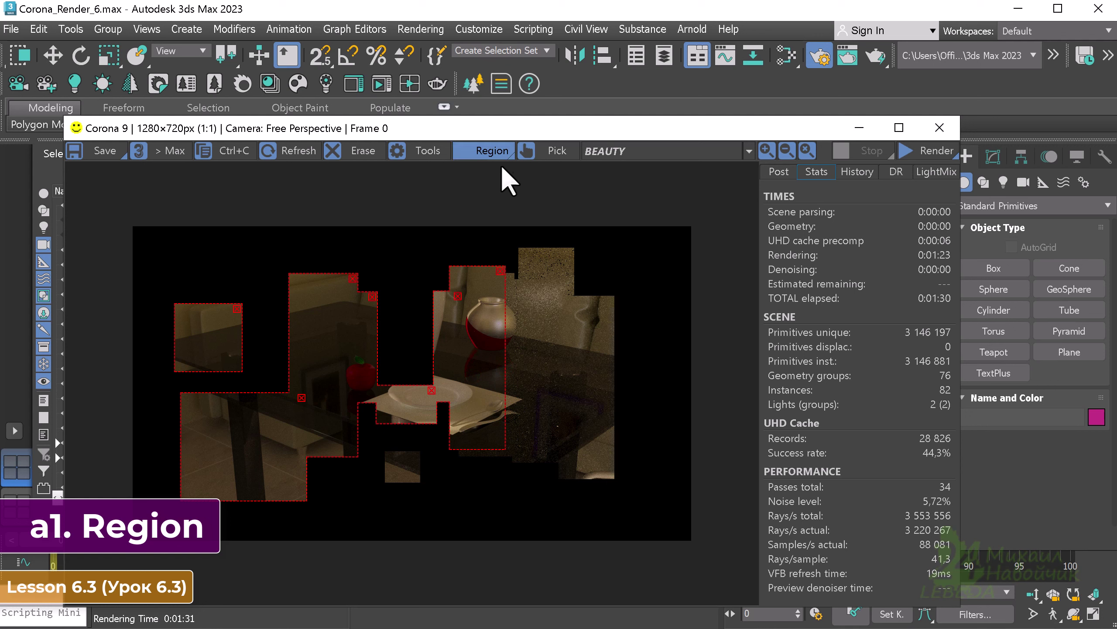
Narrow the region around the round vase slightly at its right border, and remove all regions.
mouse_move(504, 307)
left_mouse_down()
mouse_move(531, 305)
mouse_move(501, 312)
left_mouse_up()
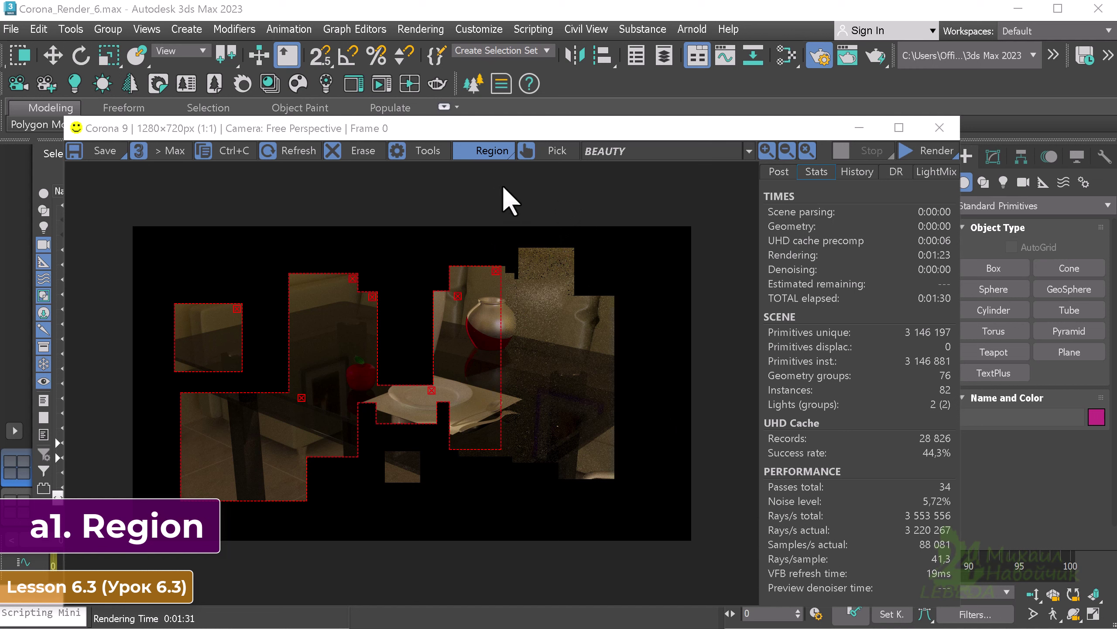
left_click(497, 154)
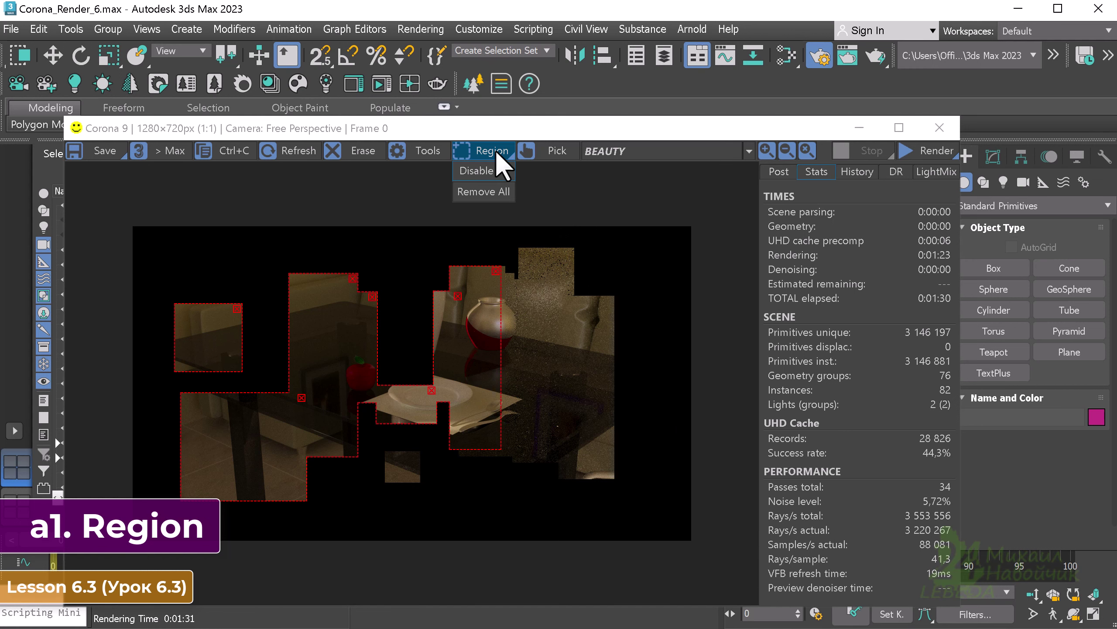
left_click(492, 191)
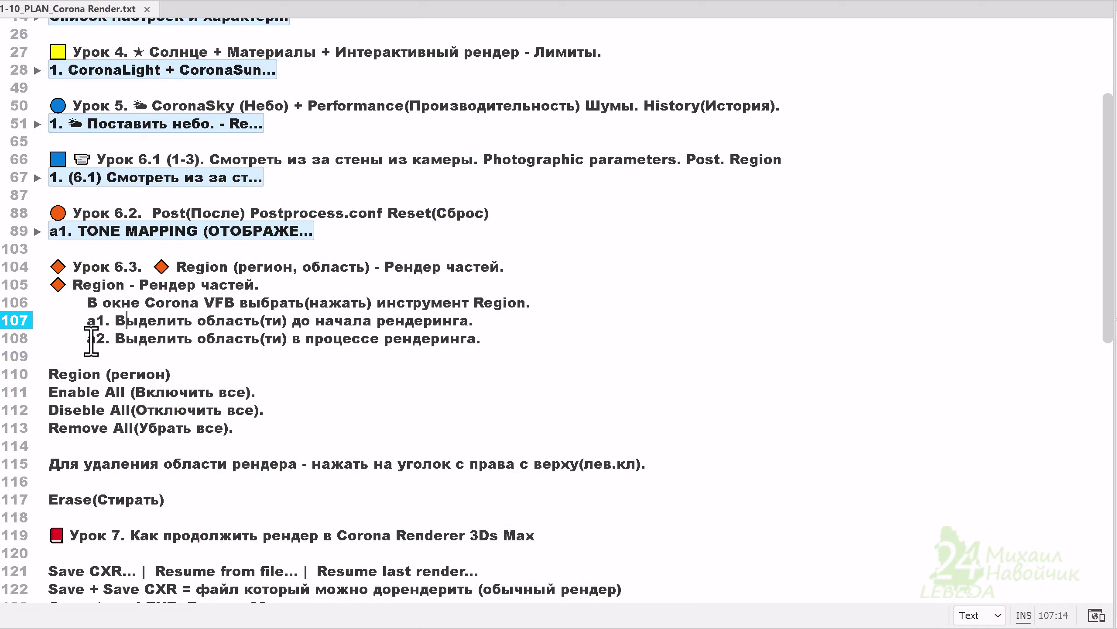
Point out the a2 line about marking regions during rendering in the notes, and clear the Corona frame buffer.
left_click_drag(89, 337, 487, 342)
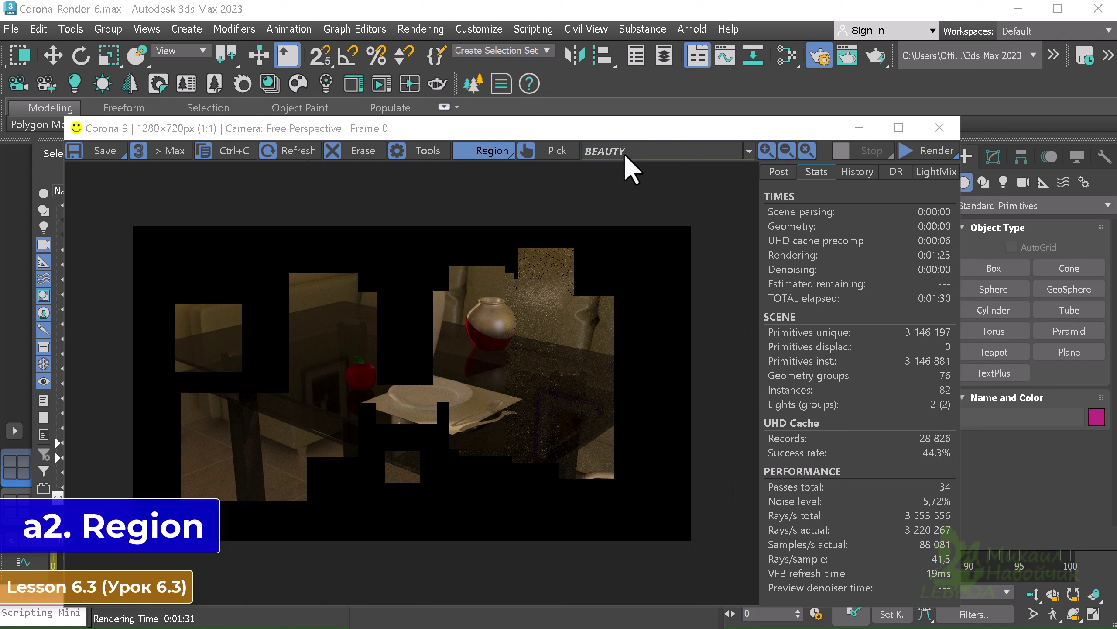
left_click(373, 160)
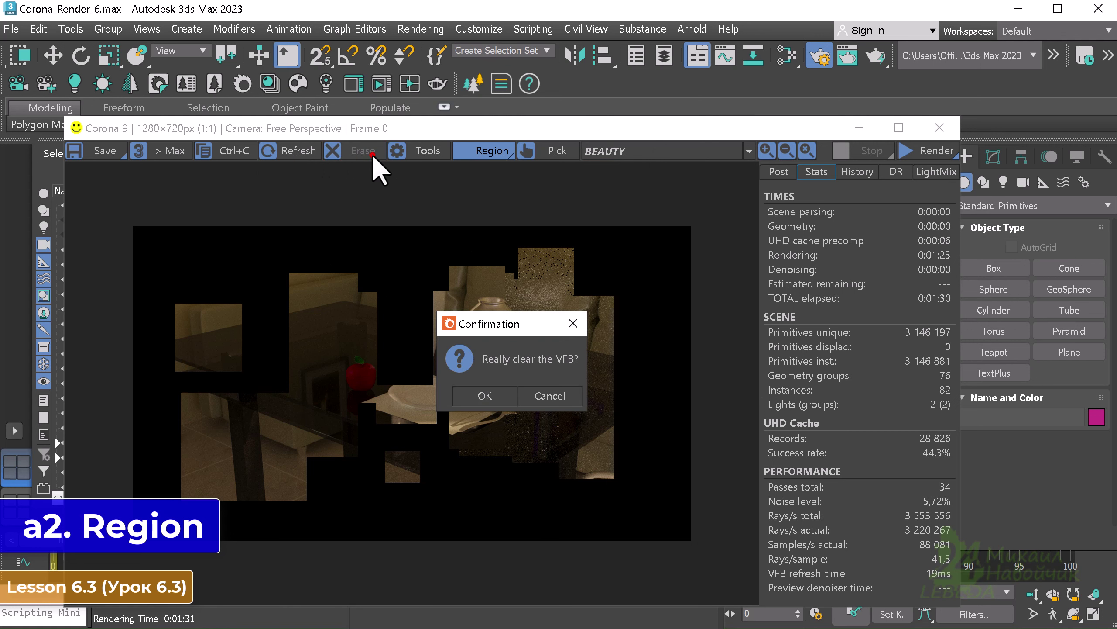
left_click(484, 396)
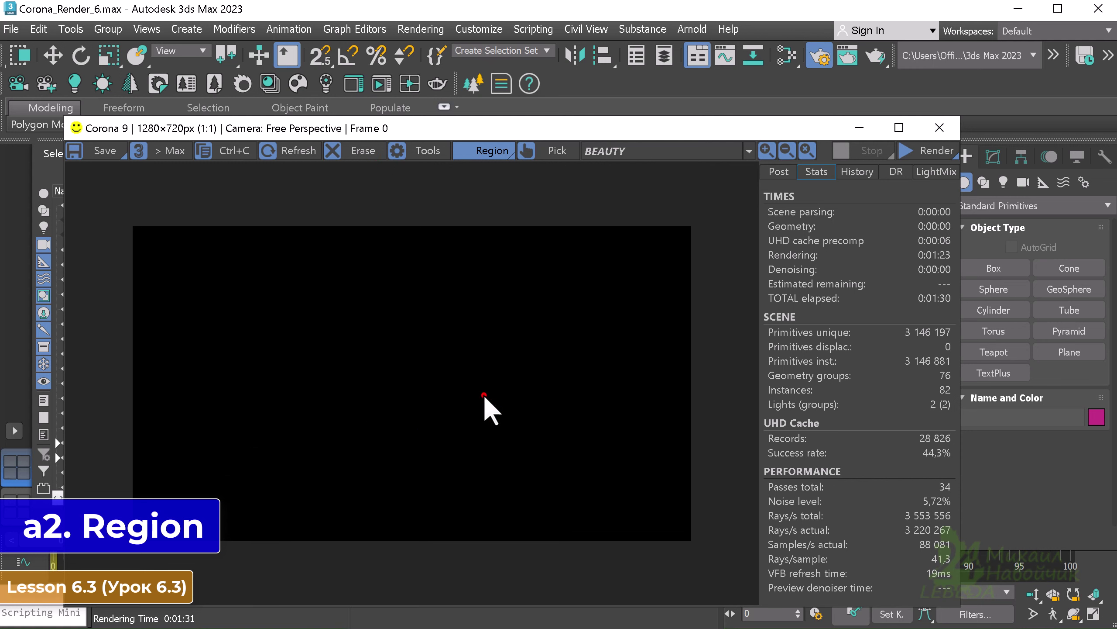
Render the whole frame and draw a tall narrow region over the left half of the white vase during rendering.
left_click(926, 154)
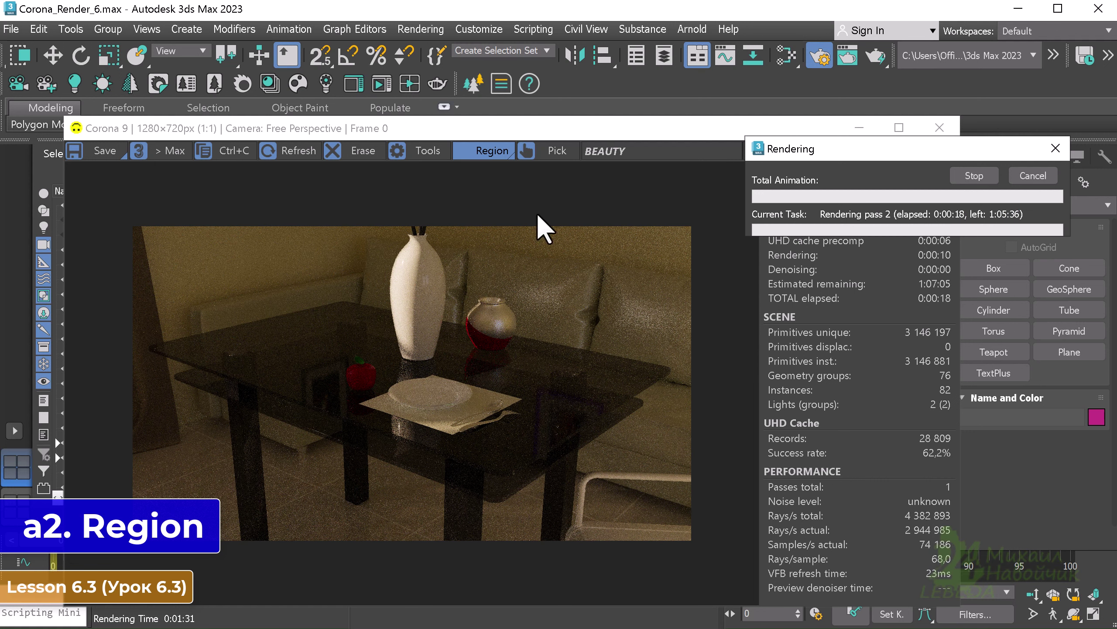
left_click(478, 150)
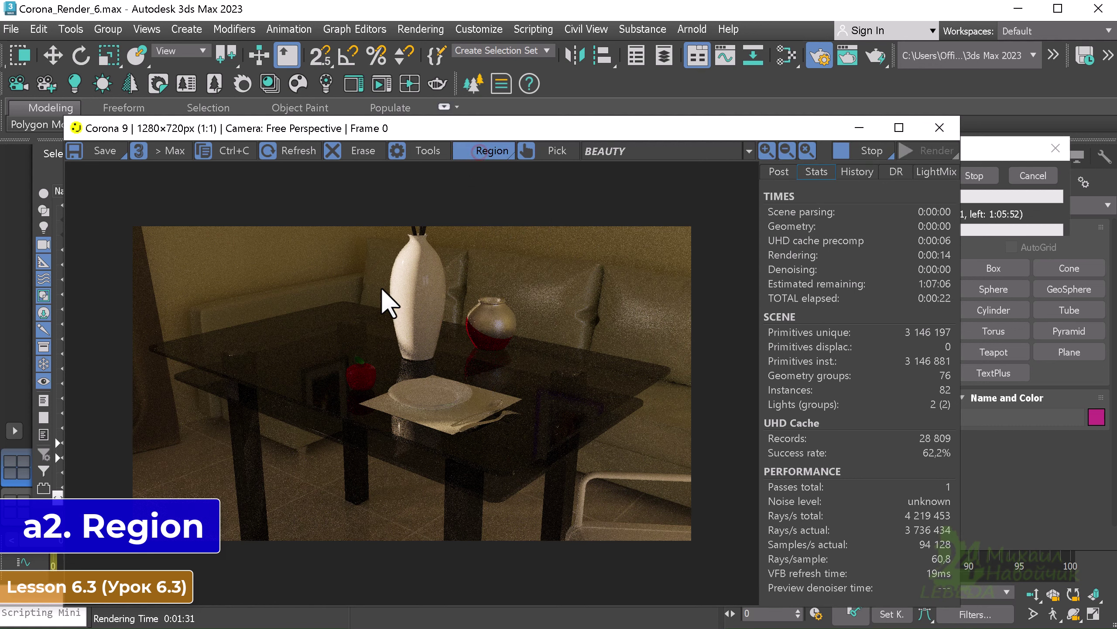
left_click_drag(382, 245, 423, 499)
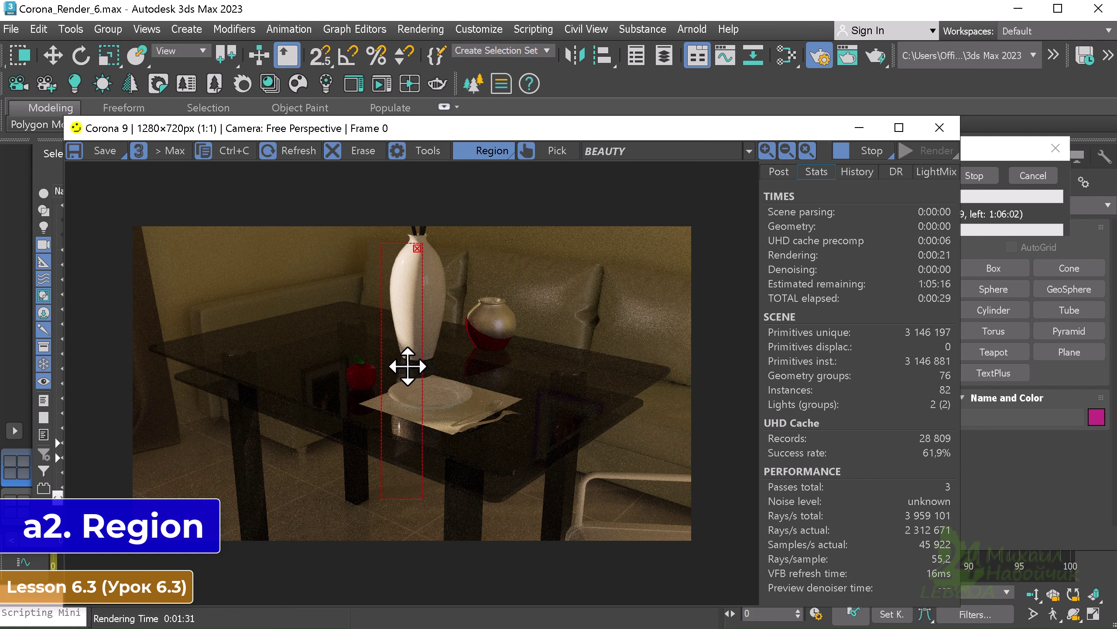
Add a second narrow vertical region over the right half of the round vase while the render runs.
scroll(406, 361, "up", 1)
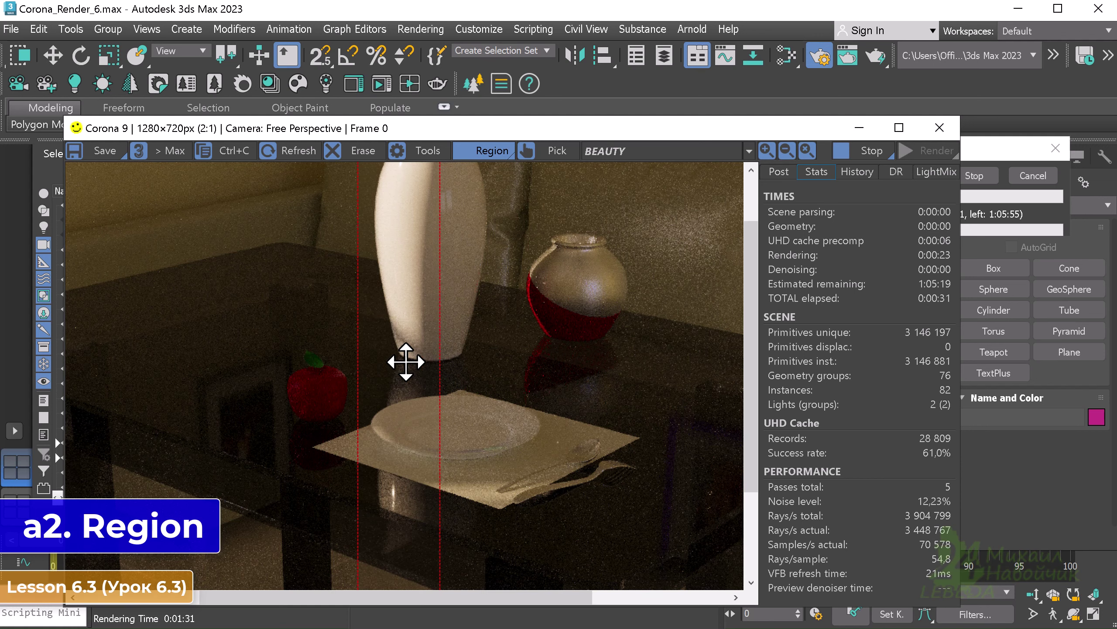
scroll(738, 431, "up", 2)
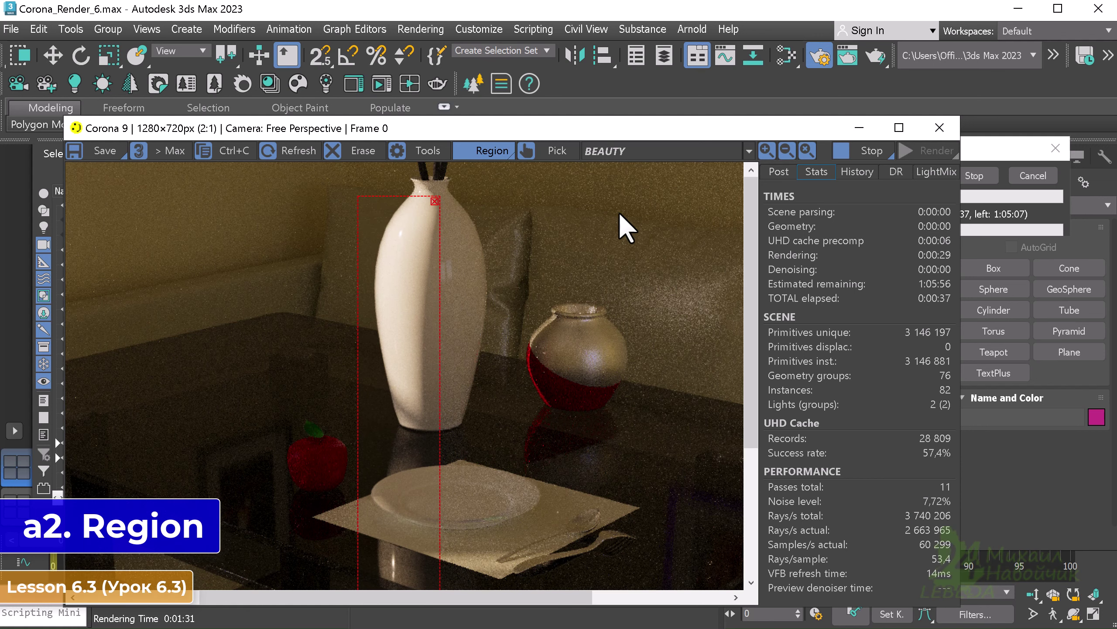
left_click_drag(619, 212, 672, 479)
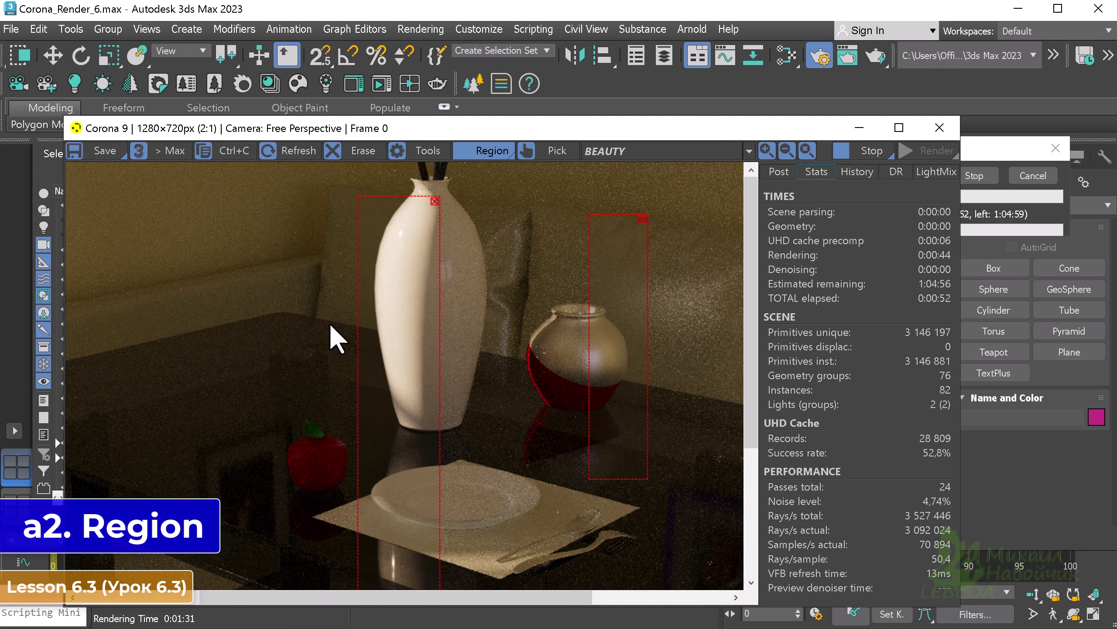
Widen the region over the round vase on both its left and right sides, and stop the render.
scroll(333, 326, "down", 3)
scroll(342, 330, "up", 2)
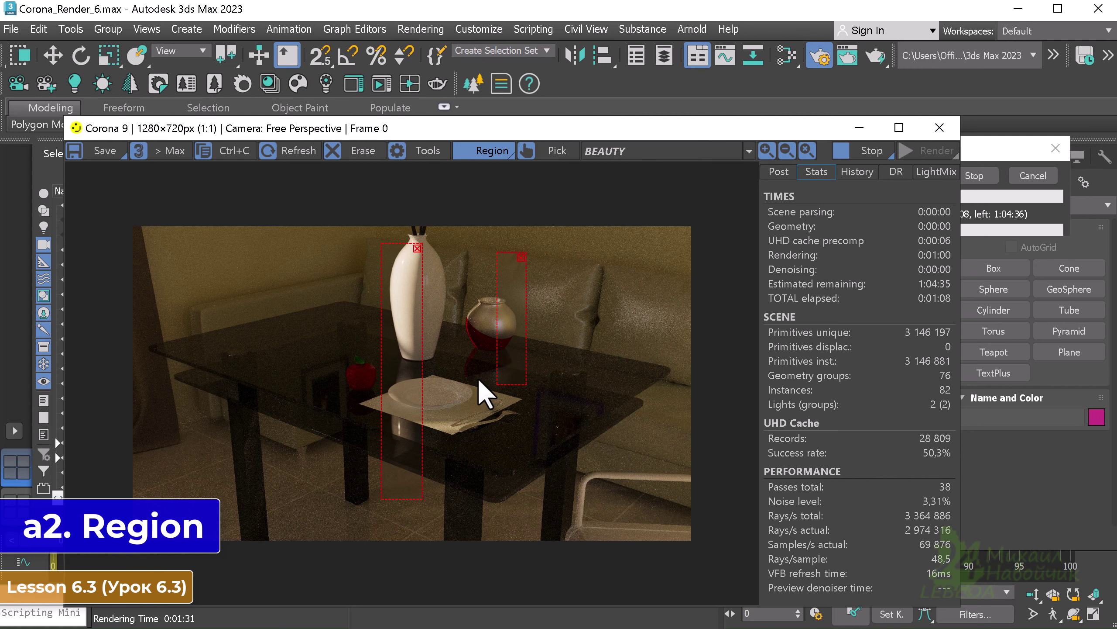
scroll(478, 379, "up", 1)
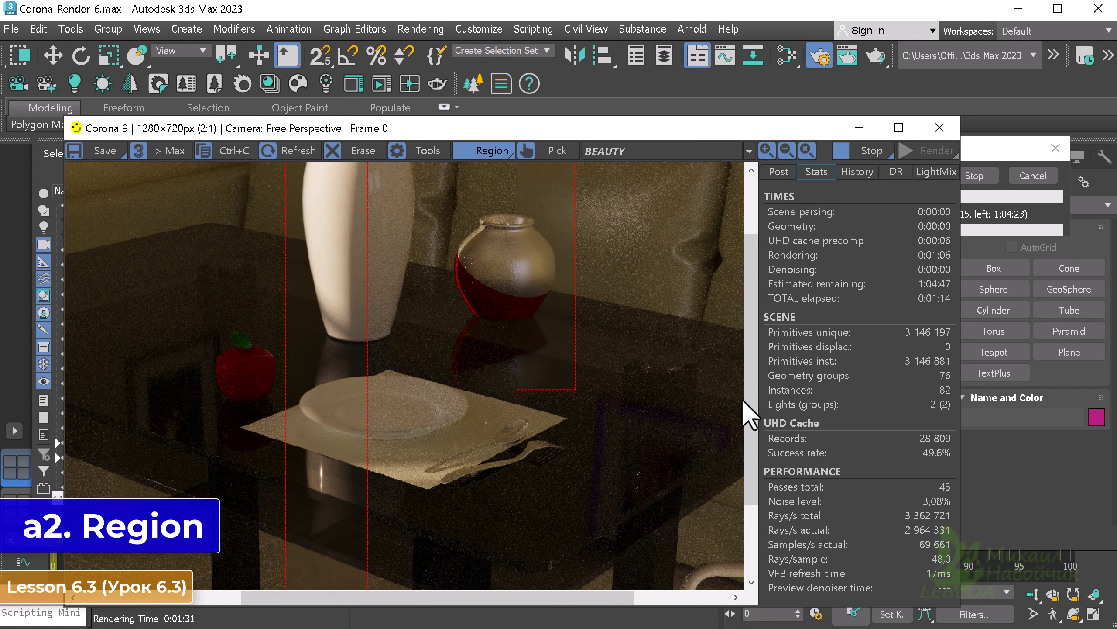
left_click_drag(746, 401, 573, 259)
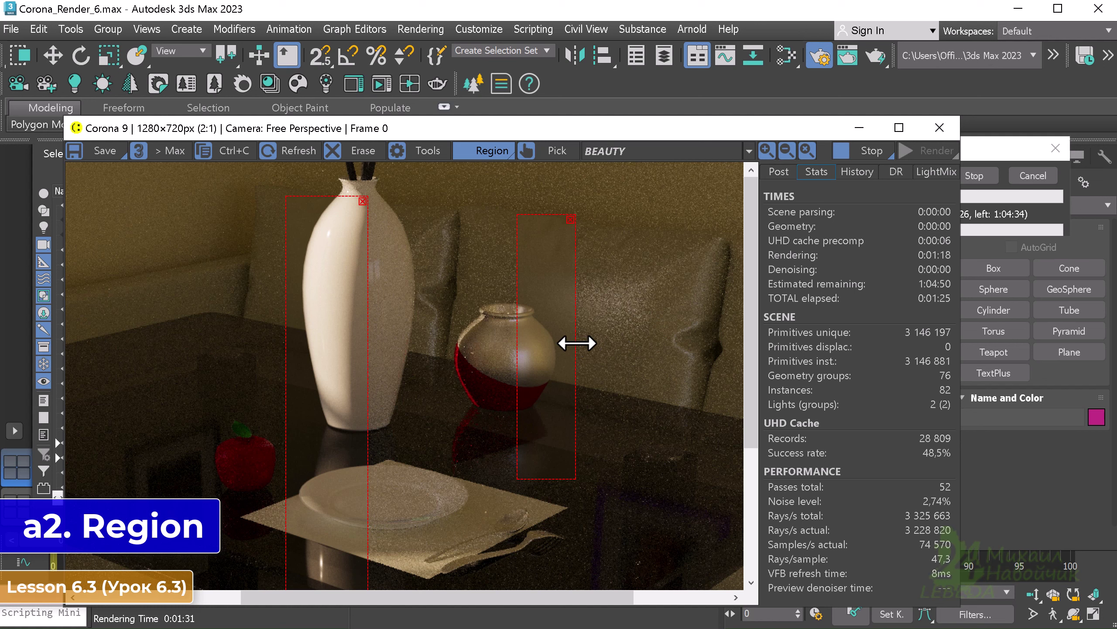
left_click_drag(576, 344, 618, 345)
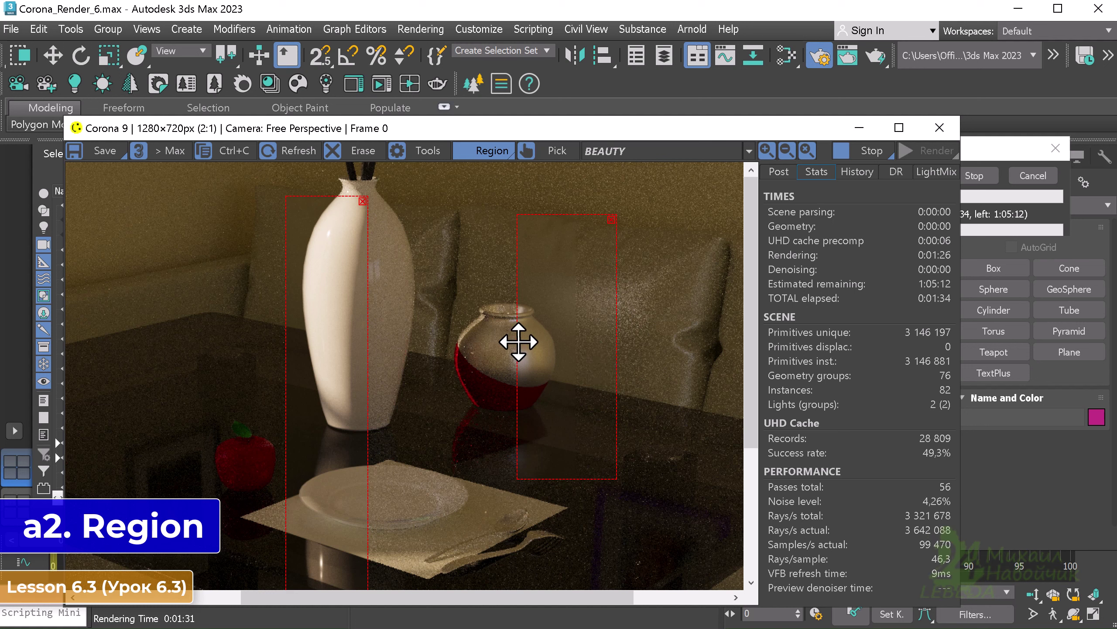
left_click_drag(518, 326, 499, 358)
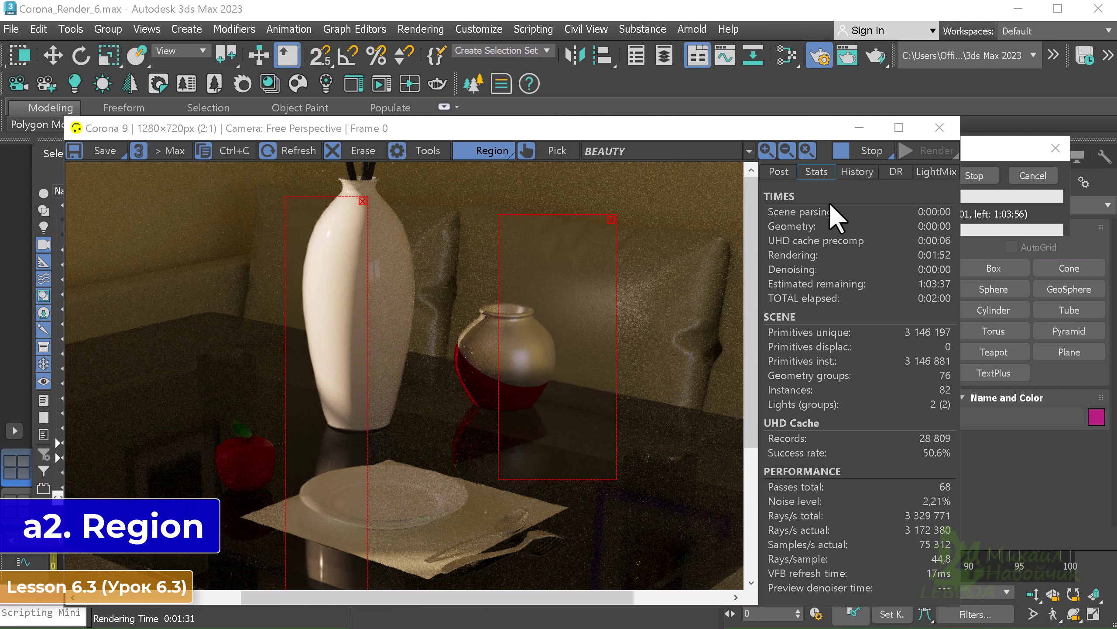
left_click(872, 154)
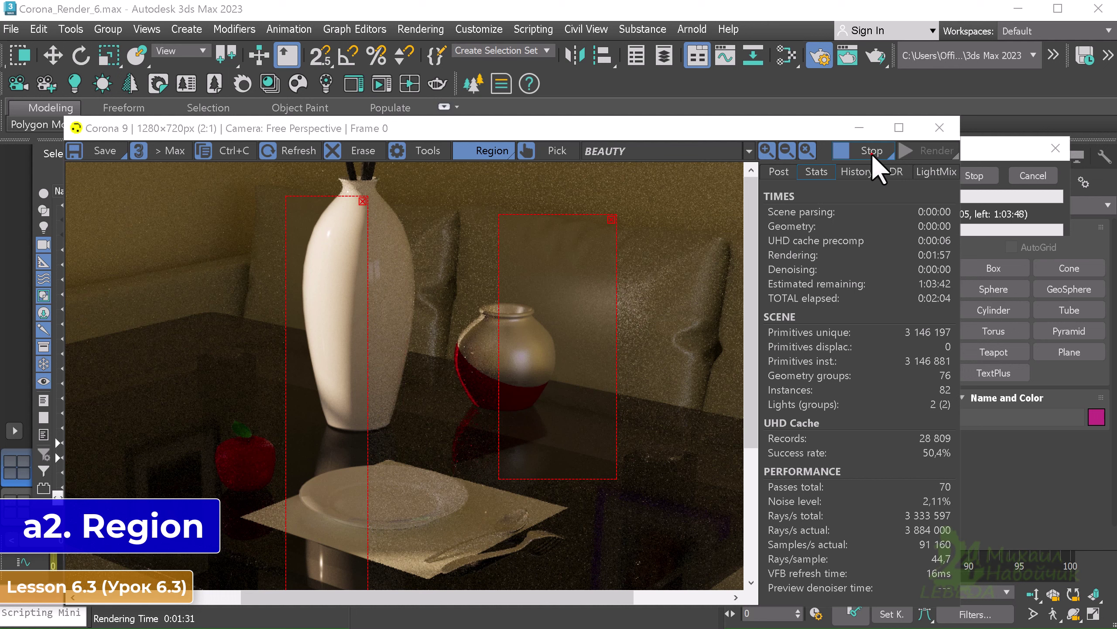